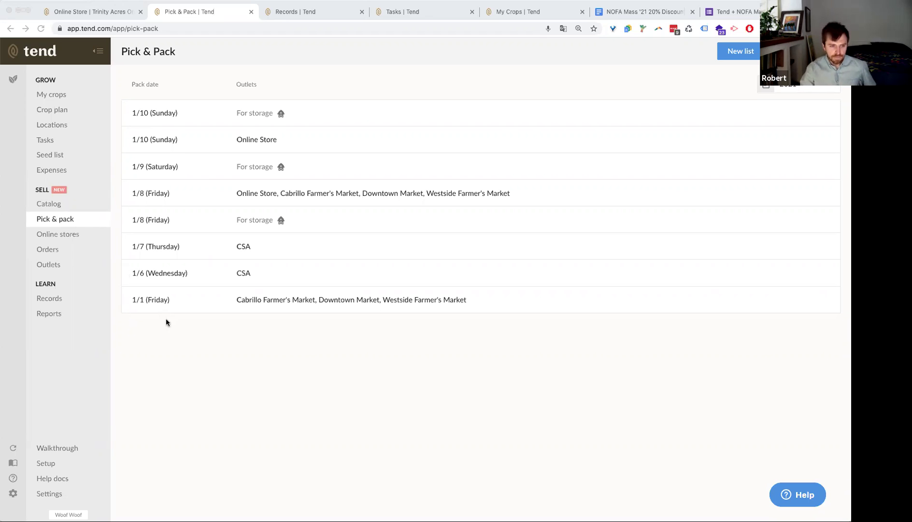
Step: Open the Sunday 1/10 For storage pack list to review its planned items
click(182, 359)
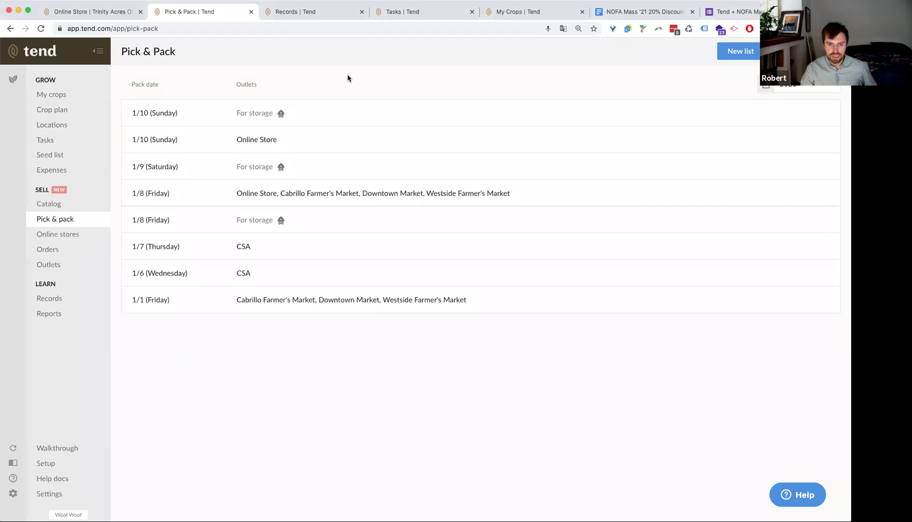
click(321, 121)
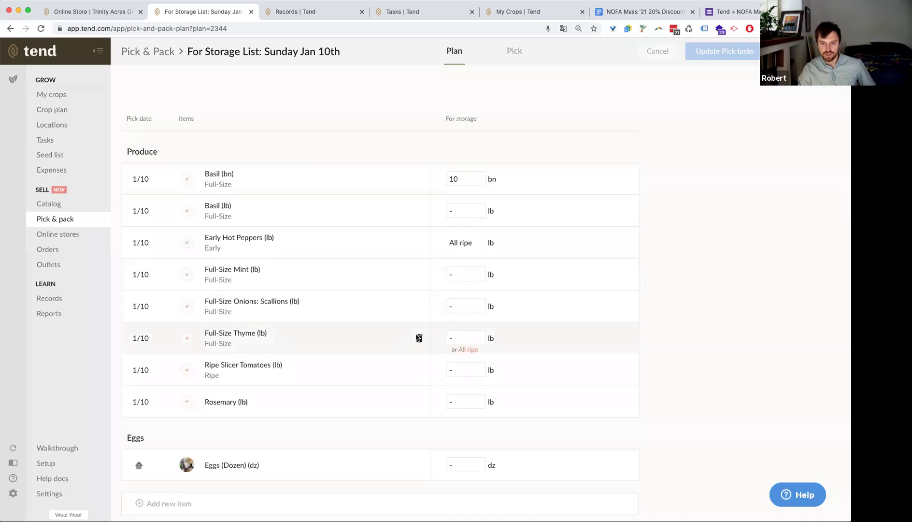
Step: On the Pick view, untick Basil, preview and cancel printing, then open Basil's pick details
click(515, 51)
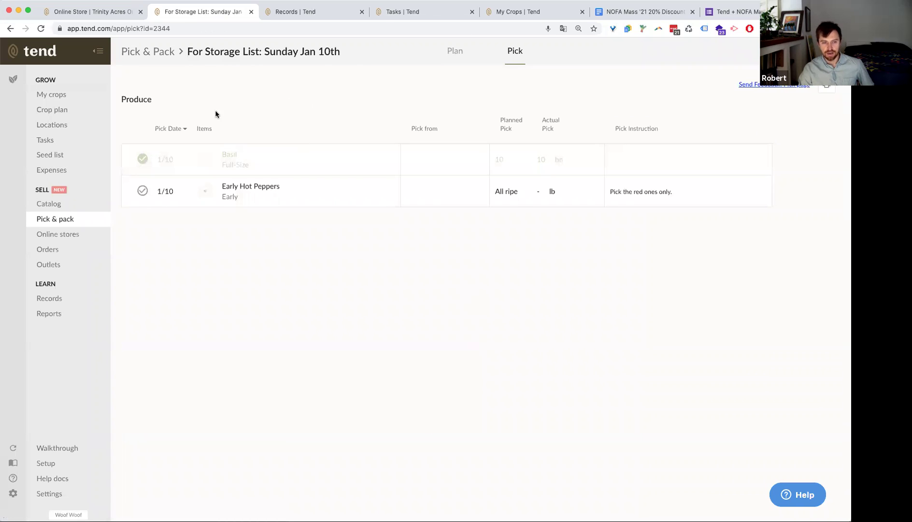
click(143, 158)
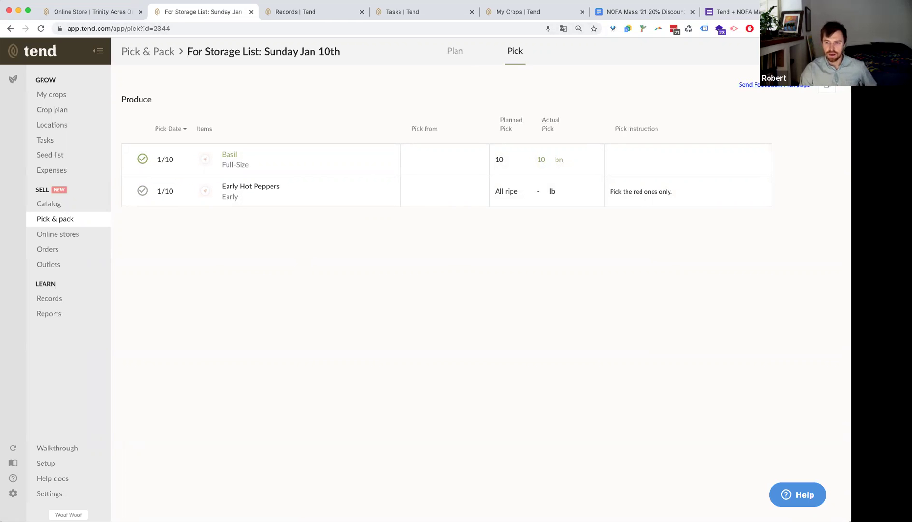
click(826, 89)
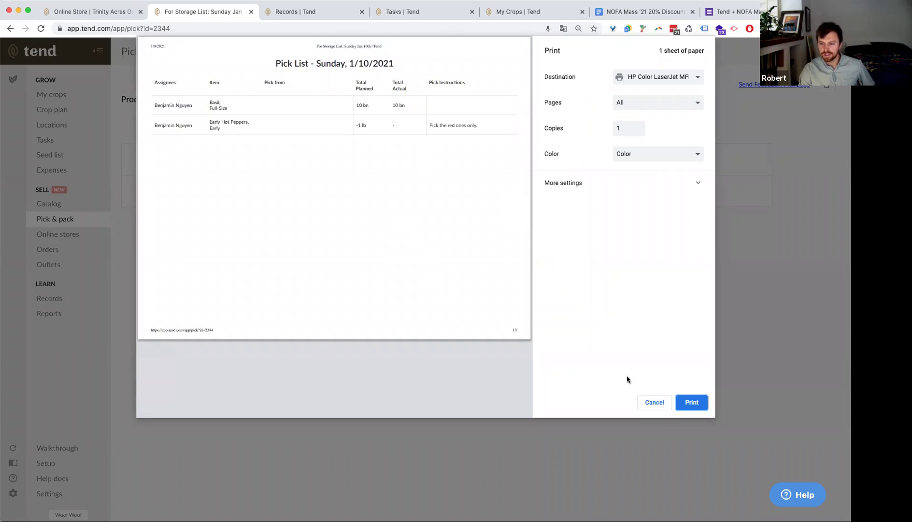
click(654, 402)
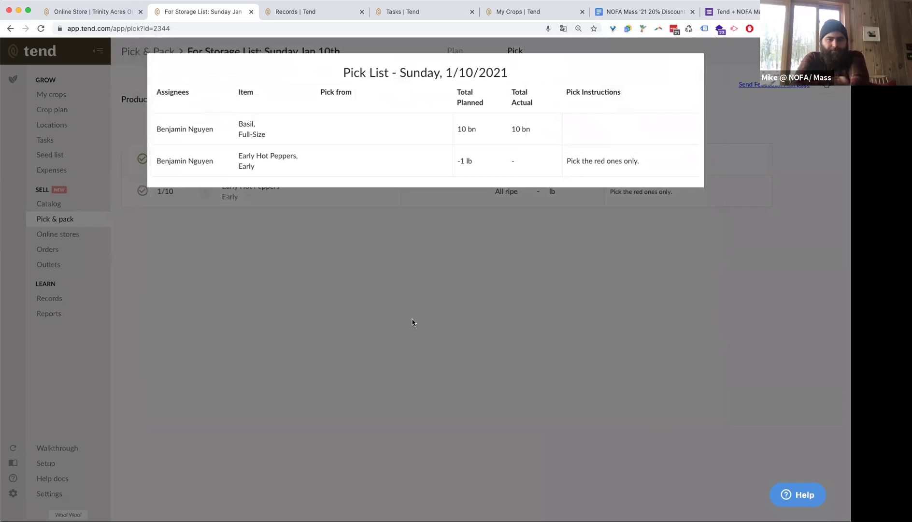
click(412, 322)
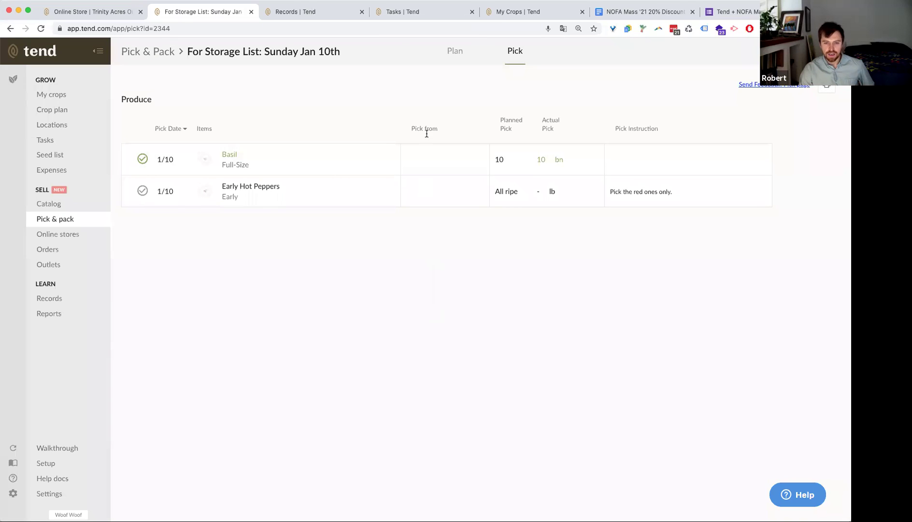
click(440, 162)
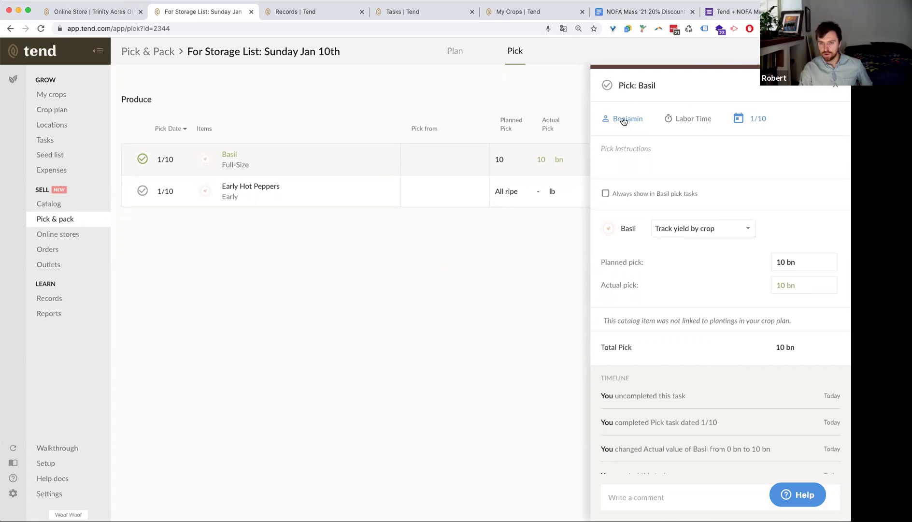
Step: Log 1 hour of Basil labor, correcting 45, and add instruction 'make sure to avoid any black spots'
click(678, 119)
click(688, 151)
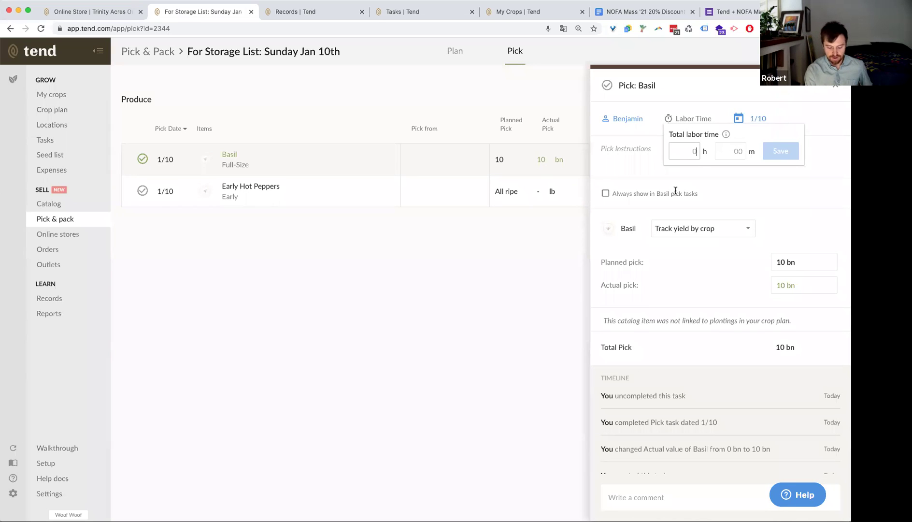
text(45)
click(779, 154)
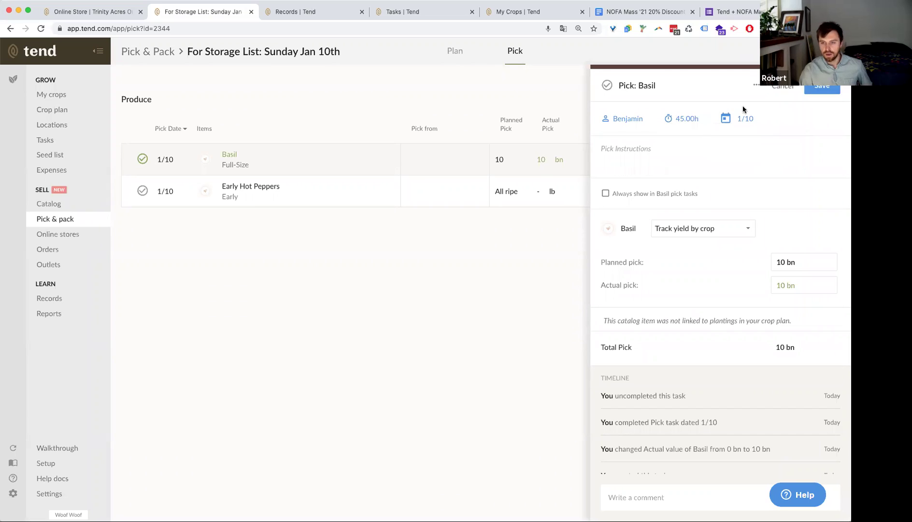
click(674, 119)
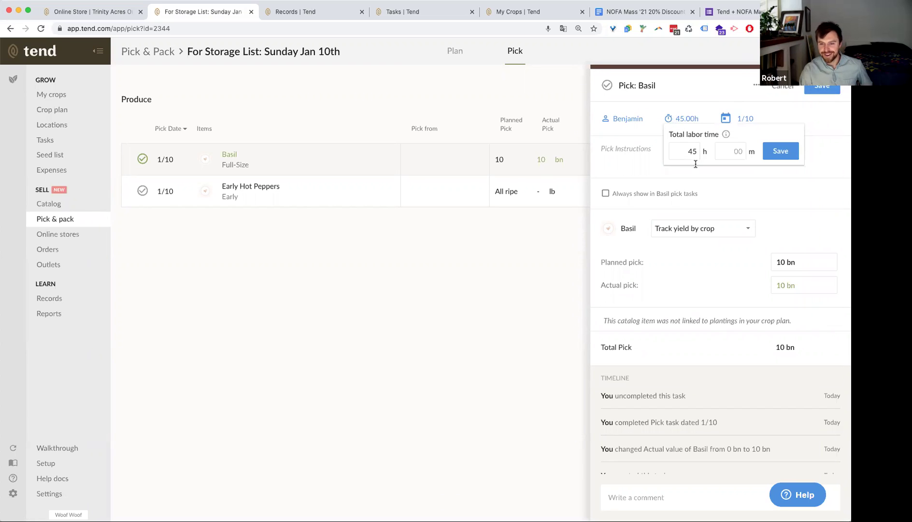
double_click(691, 151)
text(1)
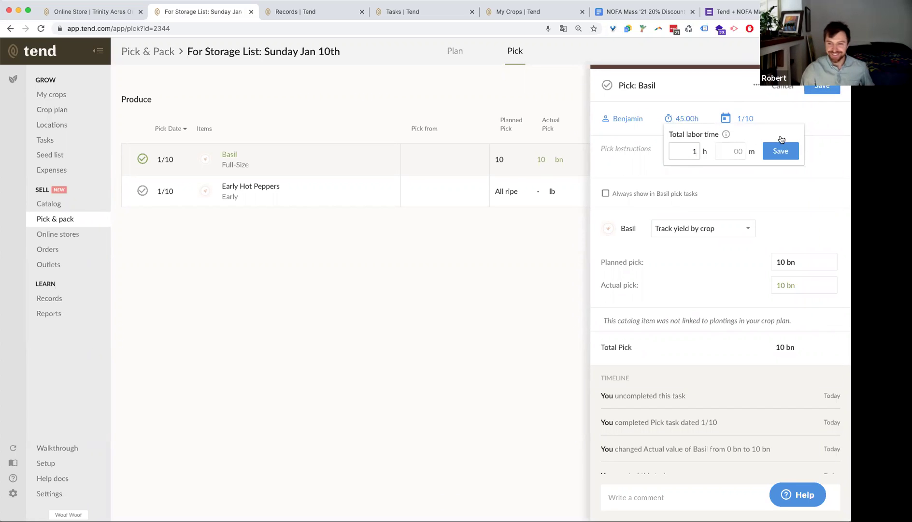
click(779, 151)
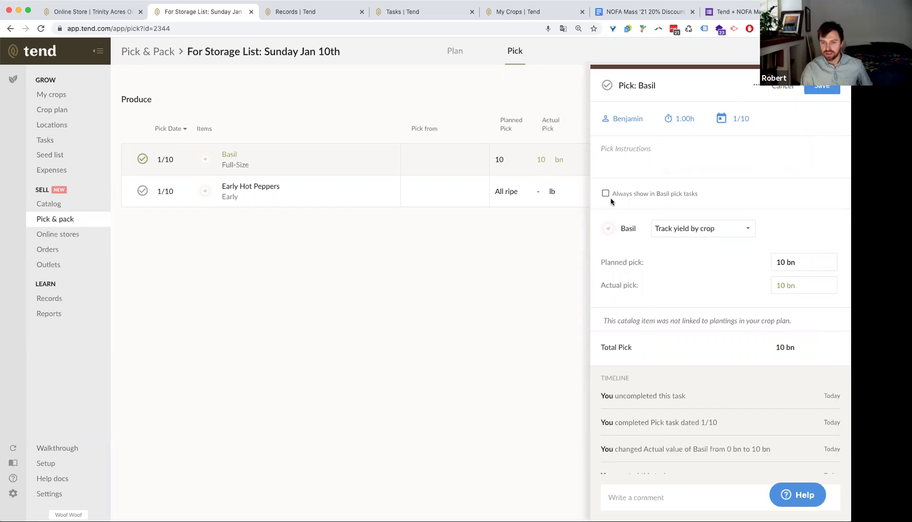
click(623, 149)
text(make )
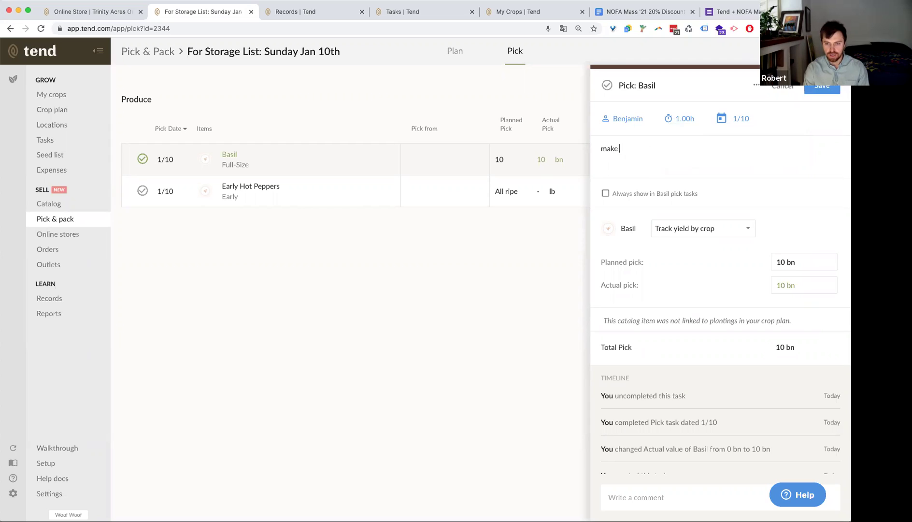
text(sure to avoid)
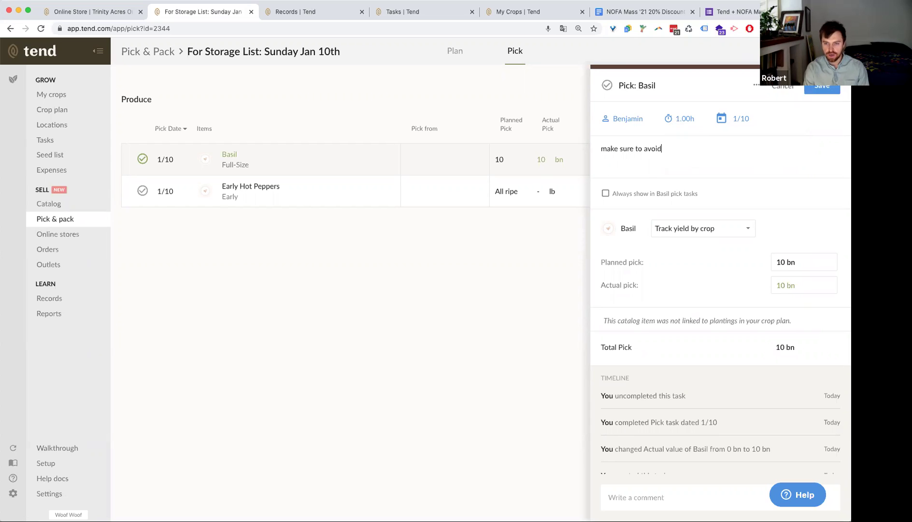
text( any black spots)
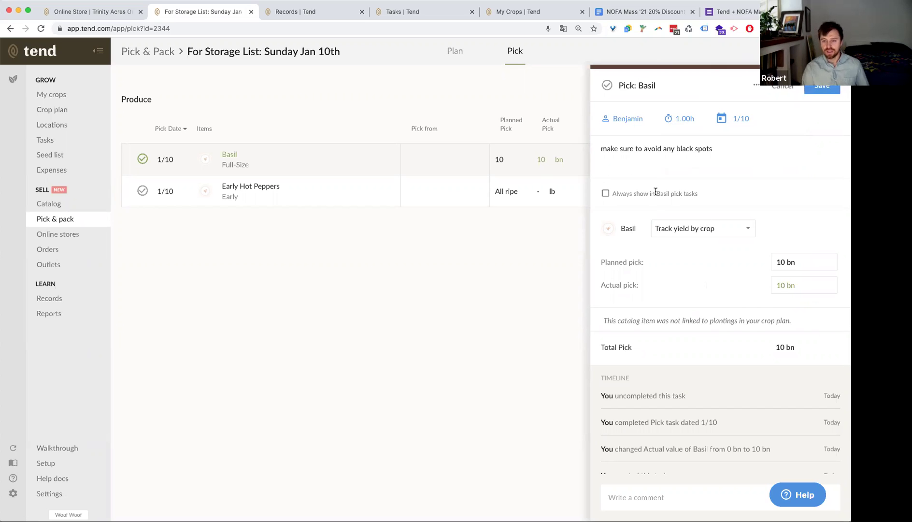
Step: Switch Basil's yield tracking to track by variety
click(698, 229)
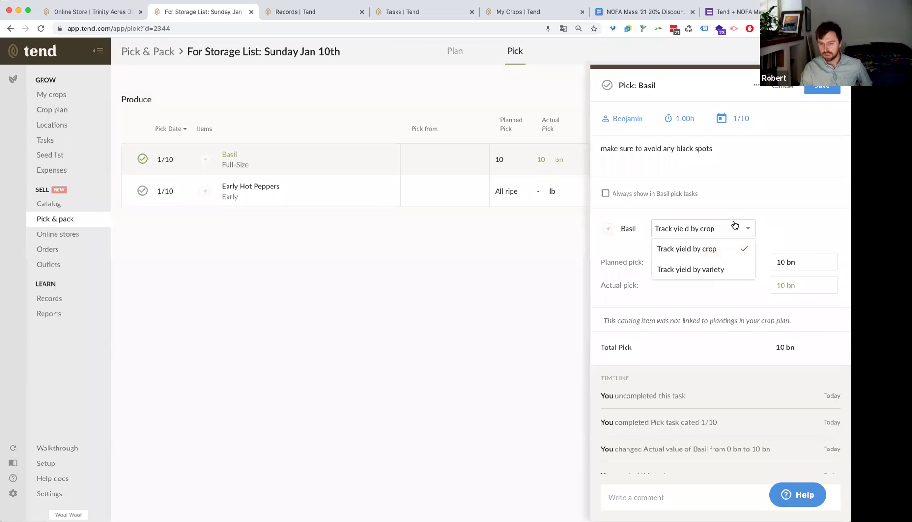
click(722, 271)
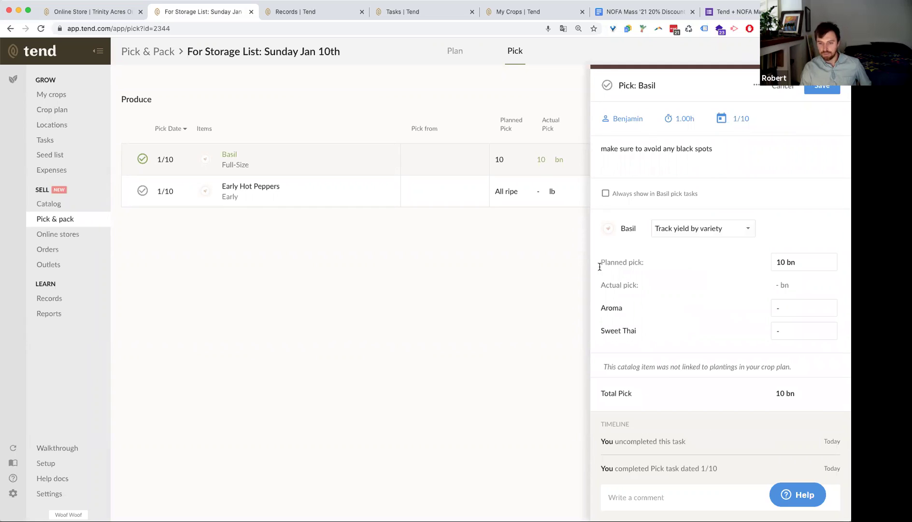
double_click(611, 308)
double_click(615, 331)
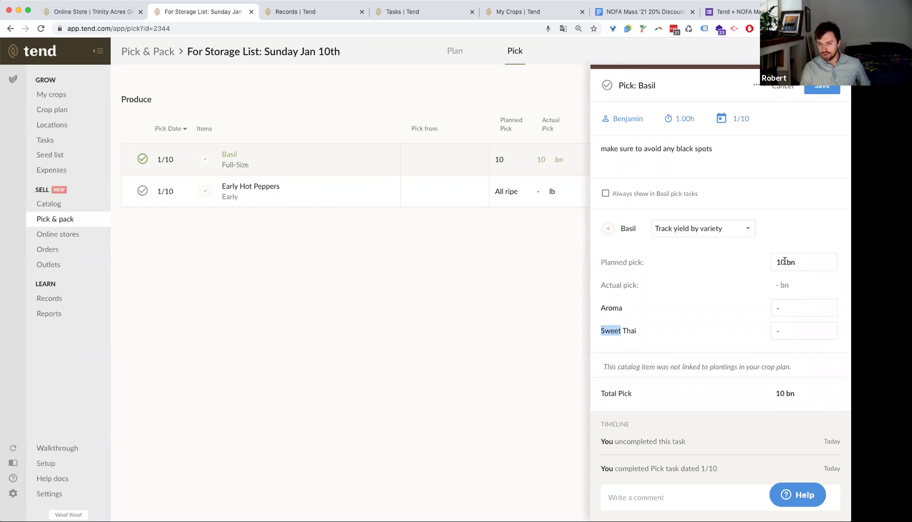
Step: Enter 5 for Aroma and 5 for Sweet Thai, save, and mark Basil picked
click(781, 307)
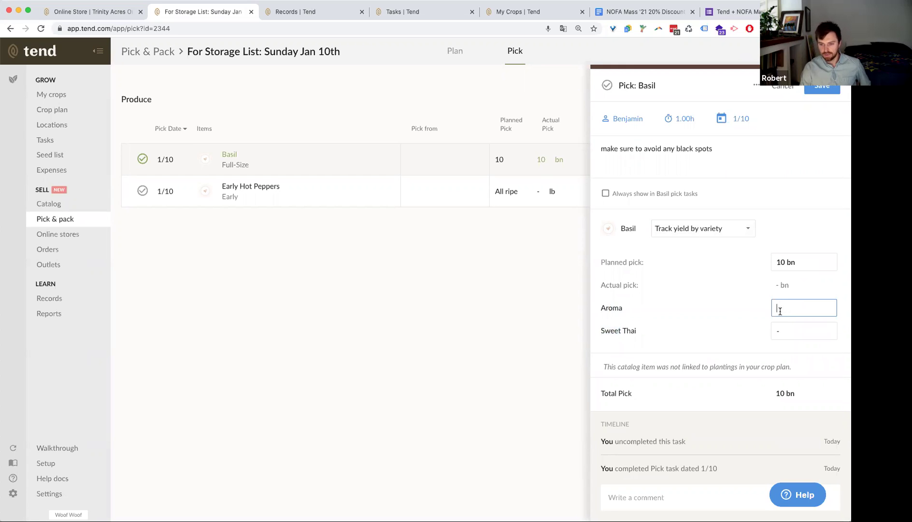
text(5)
click(778, 334)
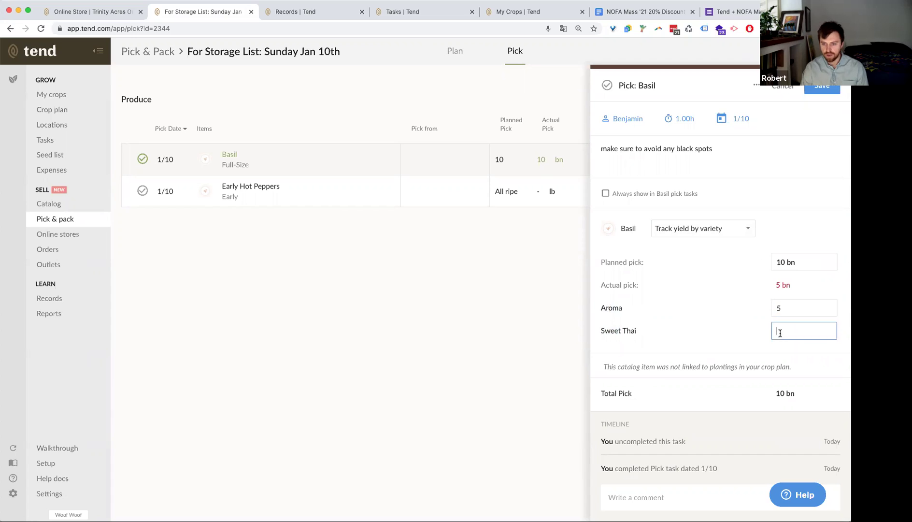
text(5)
click(714, 342)
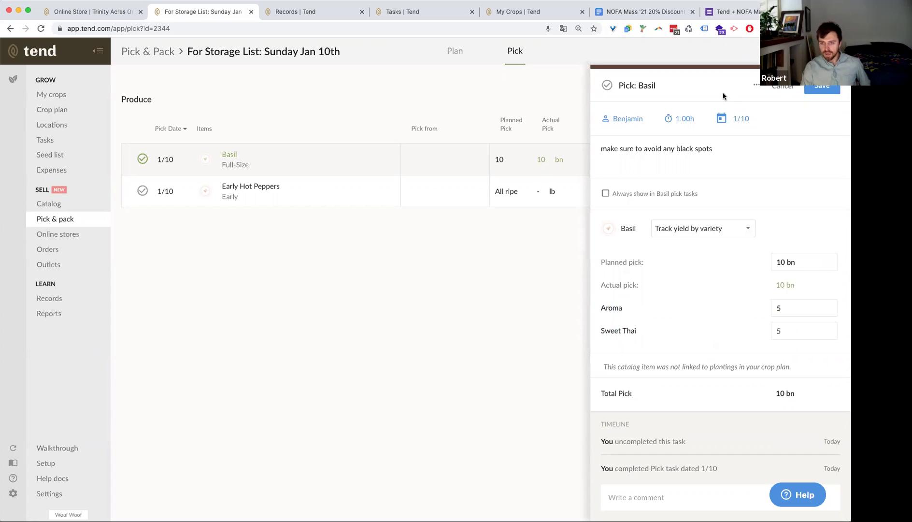
click(821, 87)
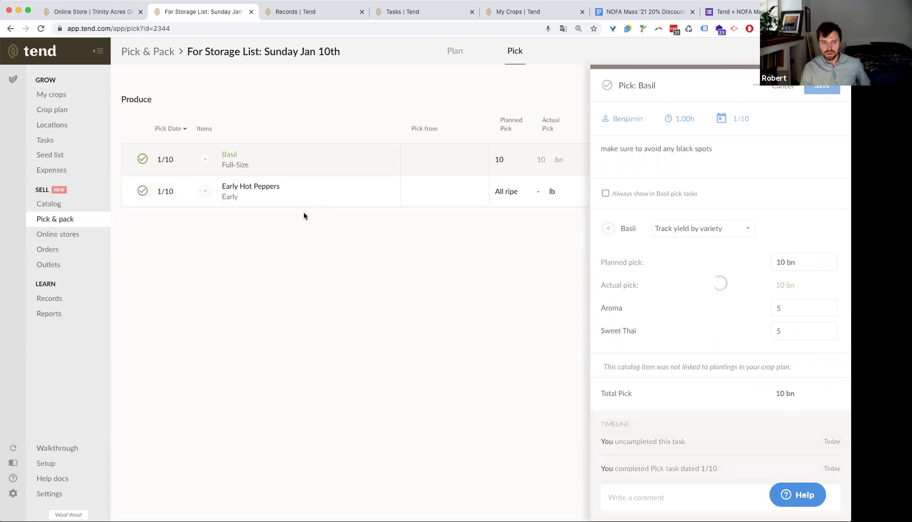
click(139, 159)
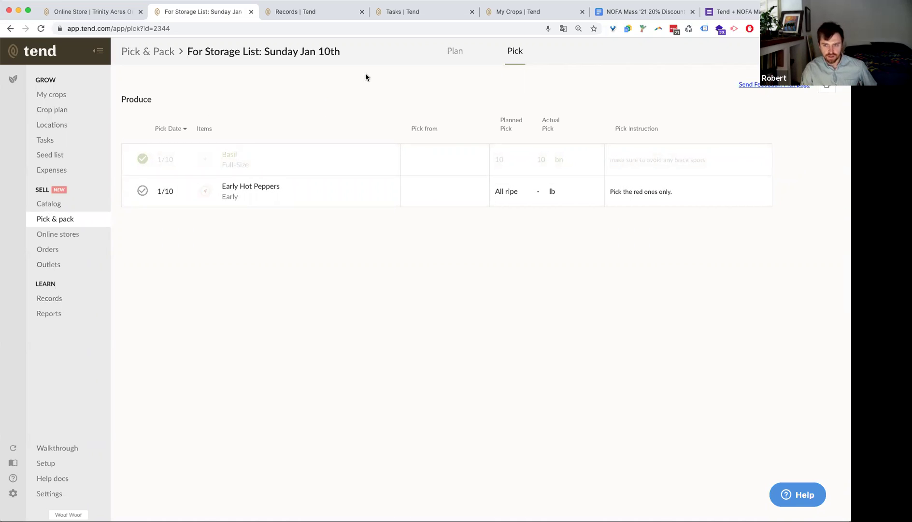
Step: Go to the product catalog and open Basil's product settings
click(63, 219)
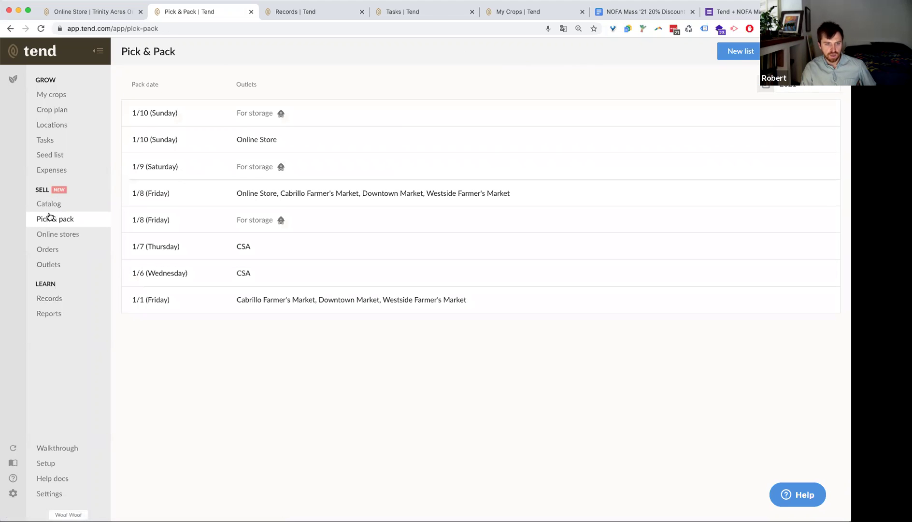
click(54, 205)
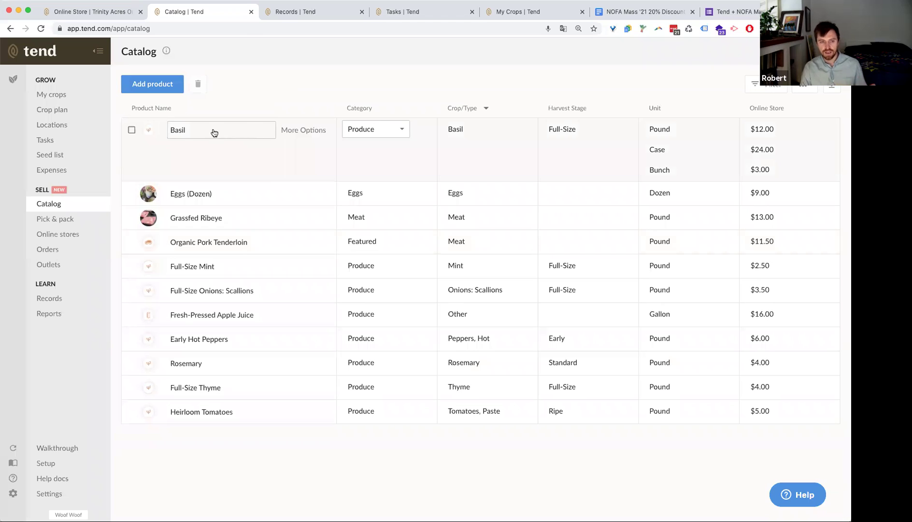
click(303, 130)
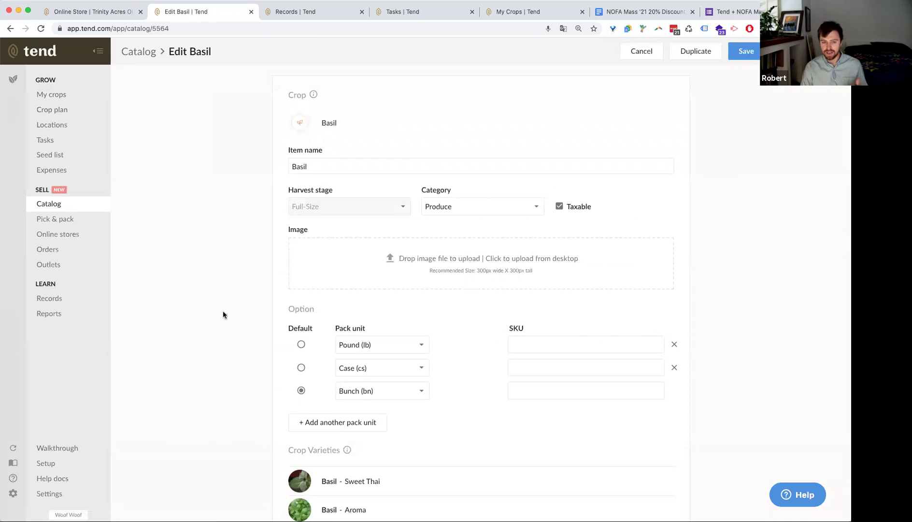
Step: Review the Basil edit form and cancel without changes, back to the catalog list
scroll(334, 315, down, 1)
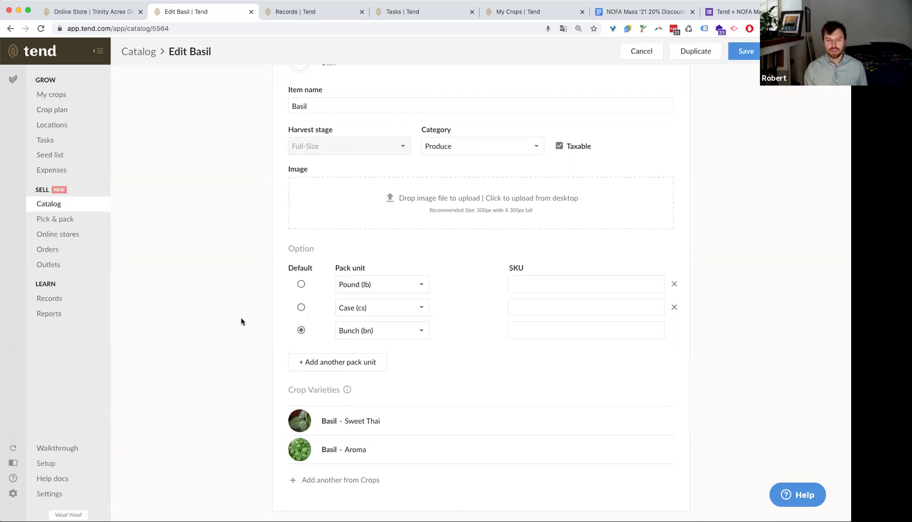
scroll(232, 277, up, 1)
scroll(232, 277, down, 1)
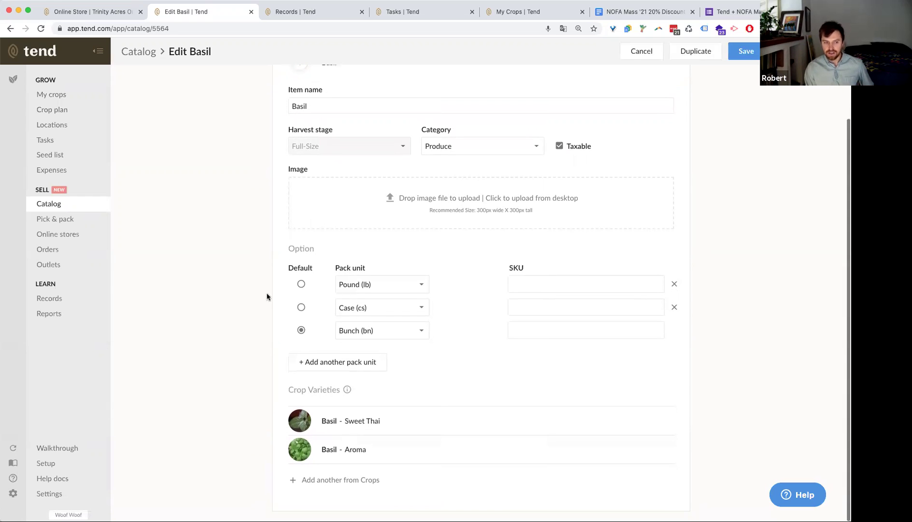
scroll(266, 376, up, 3)
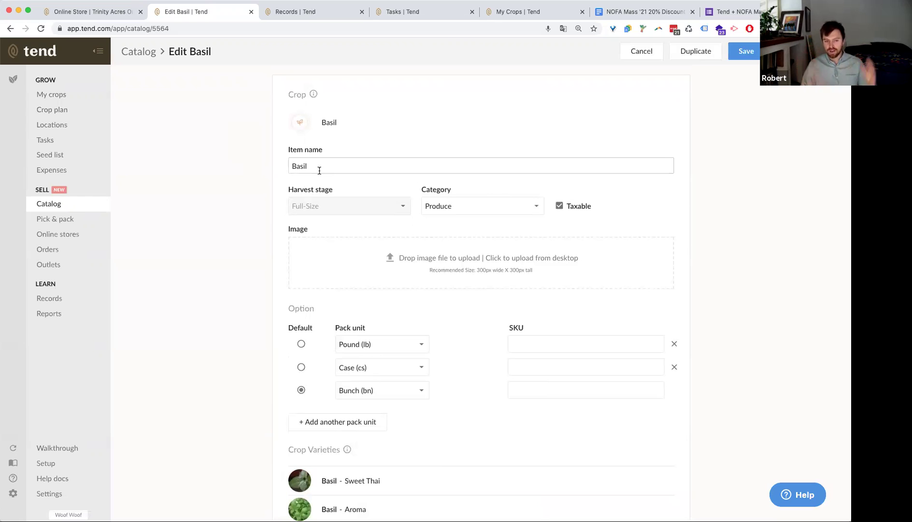
scroll(191, 250, down, 3)
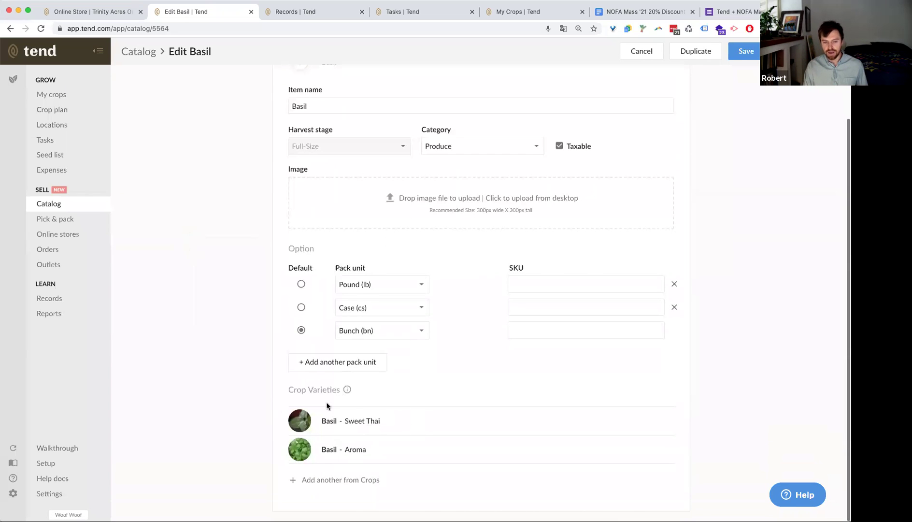
mouse_move(313, 415)
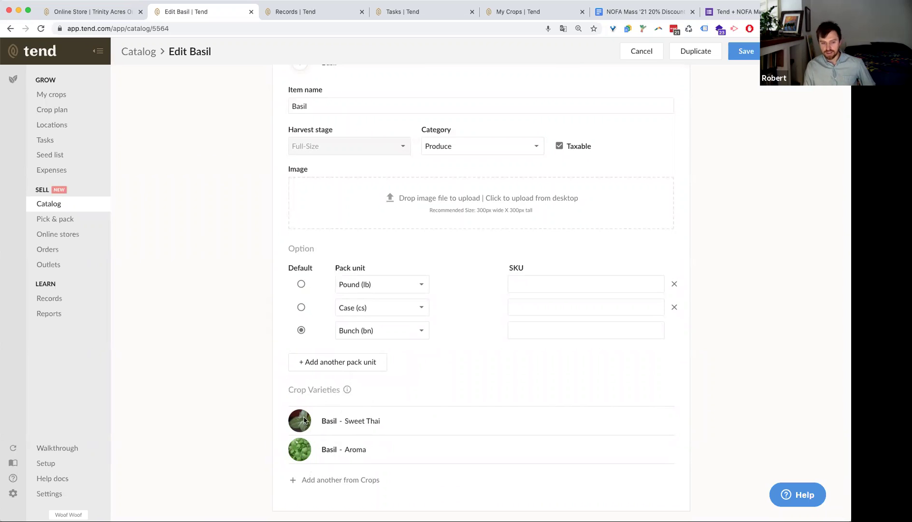
mouse_move(346, 418)
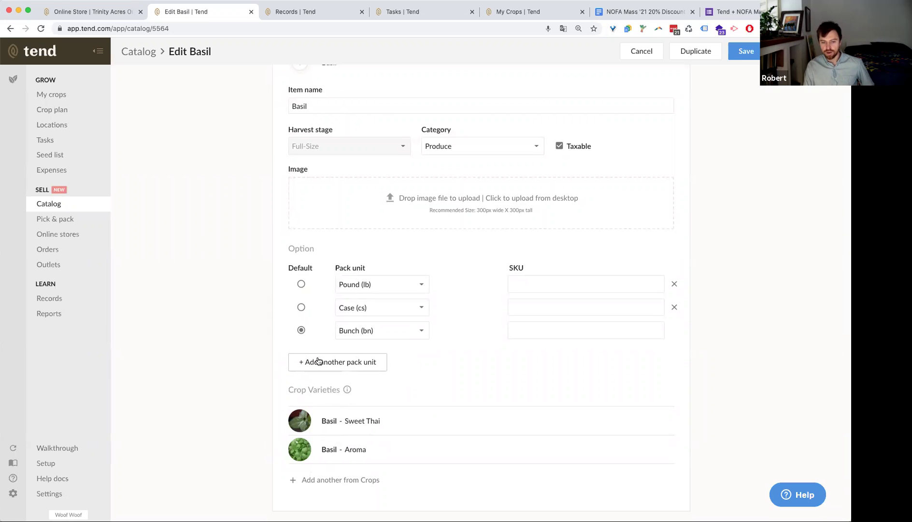
scroll(317, 361, up, 1)
scroll(255, 377, down, 1)
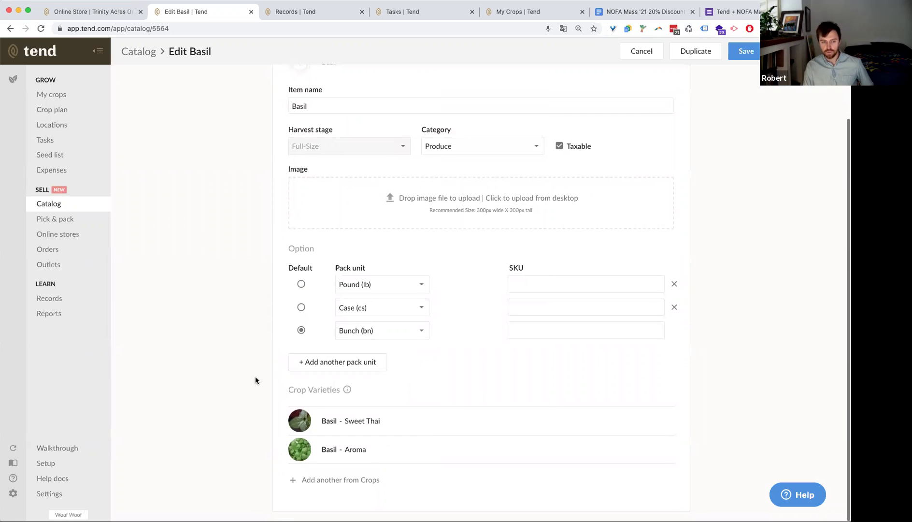
scroll(305, 379, up, 5)
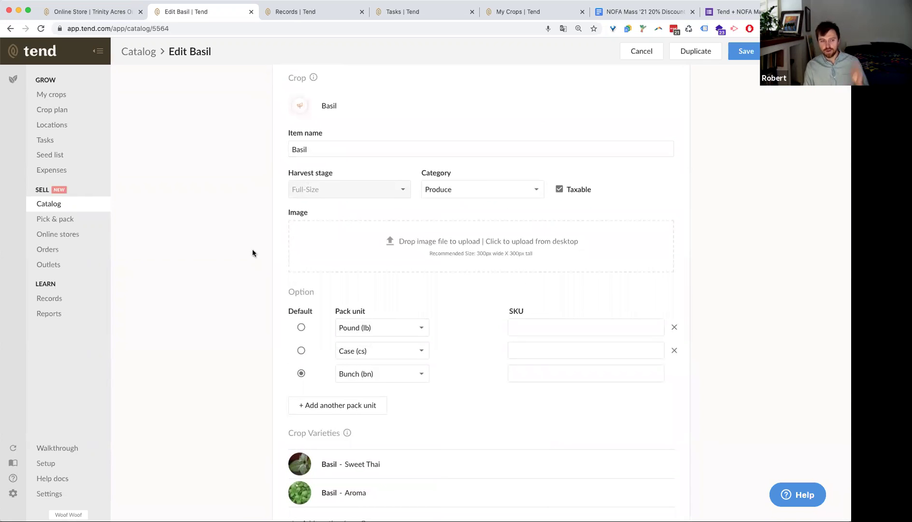
scroll(266, 265, down, 3)
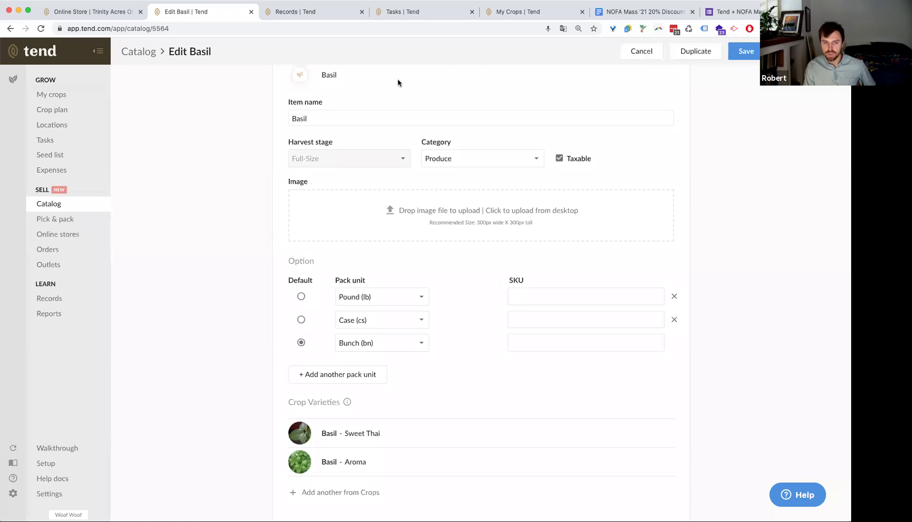
click(642, 51)
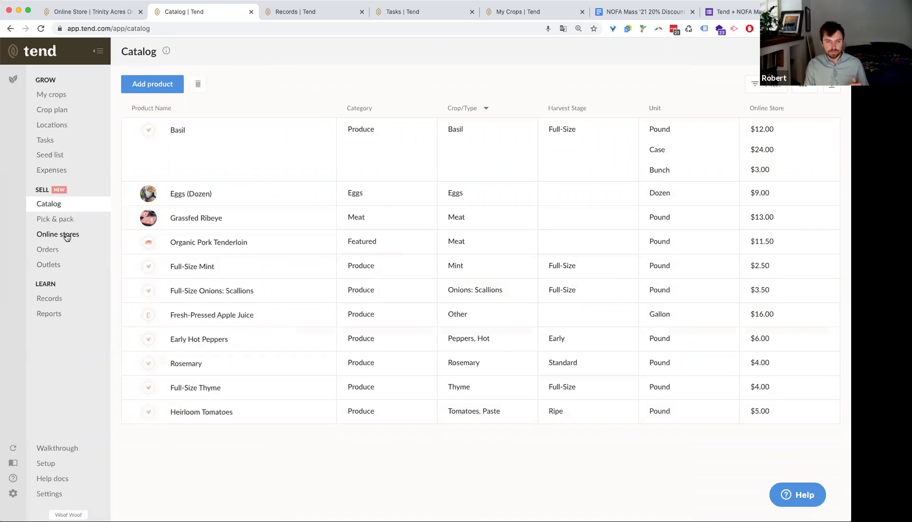
Step: Check the Shopify Store outlet and its storefront, then return to Tend's Pick & Pack overview
click(66, 237)
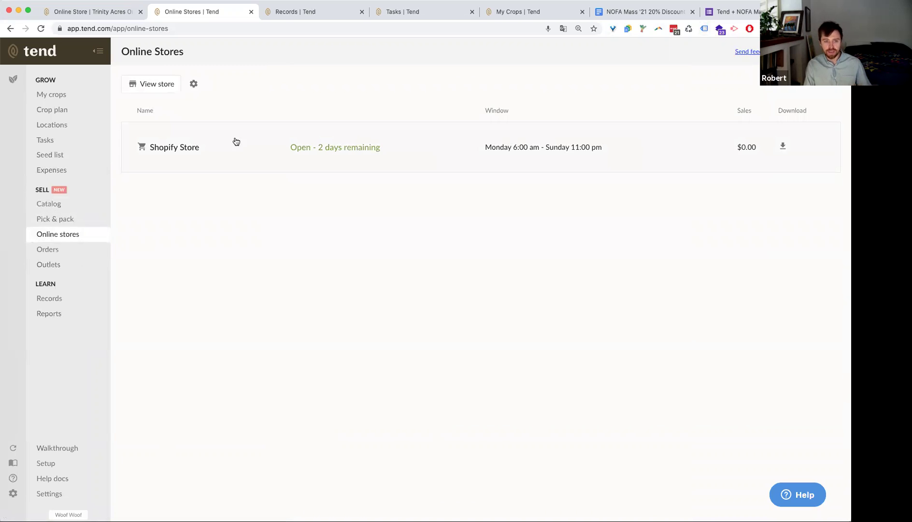
click(249, 147)
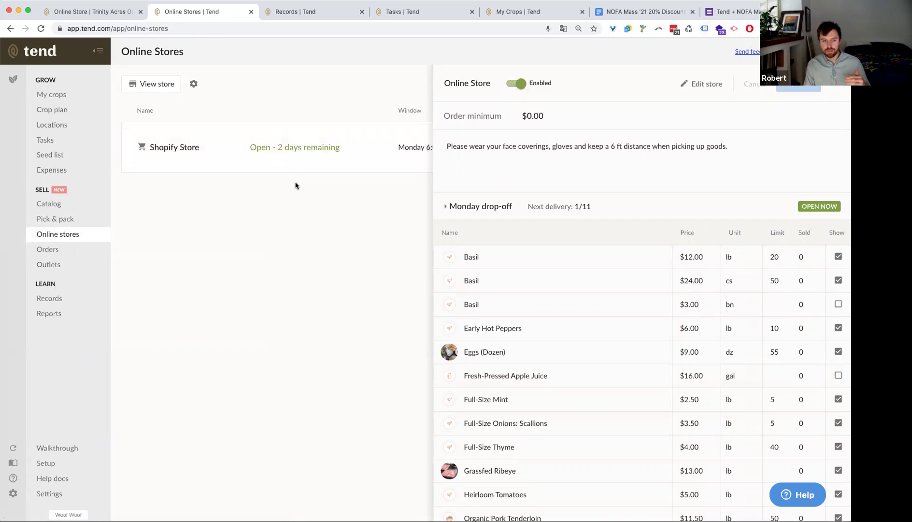
click(97, 12)
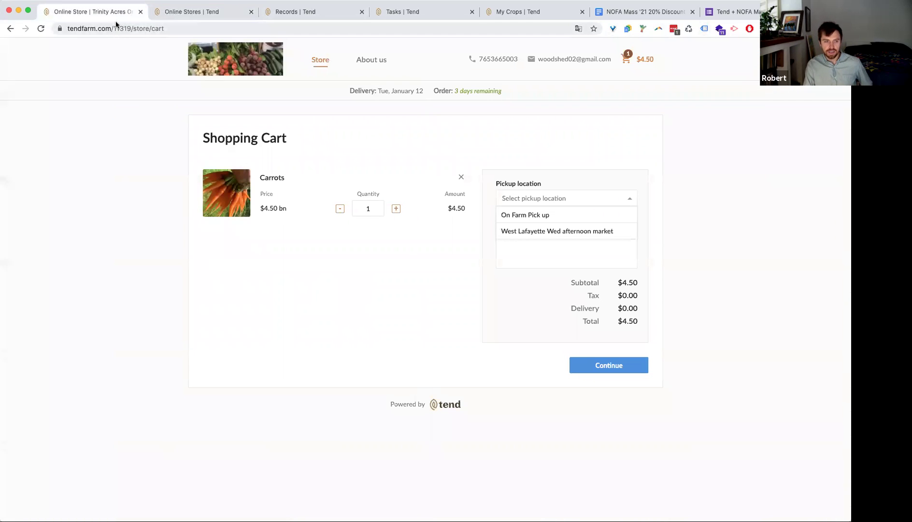
click(10, 29)
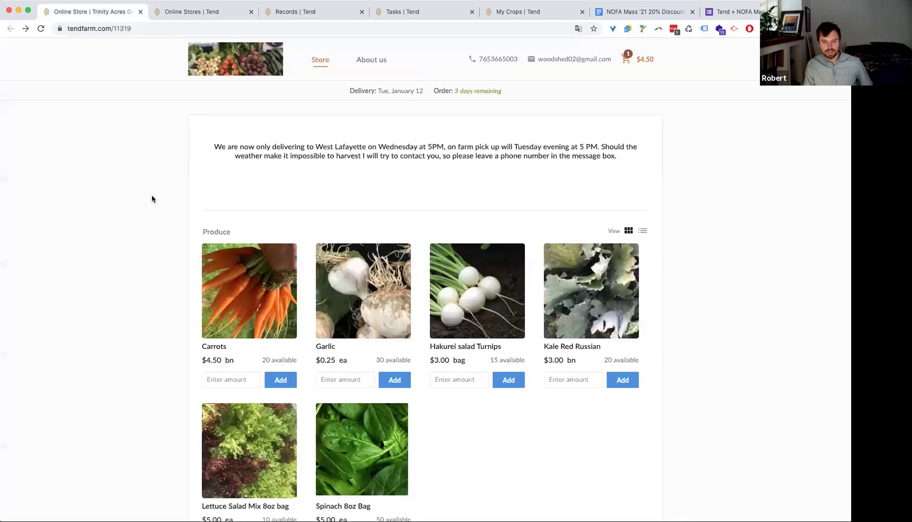
scroll(152, 198, down, 3)
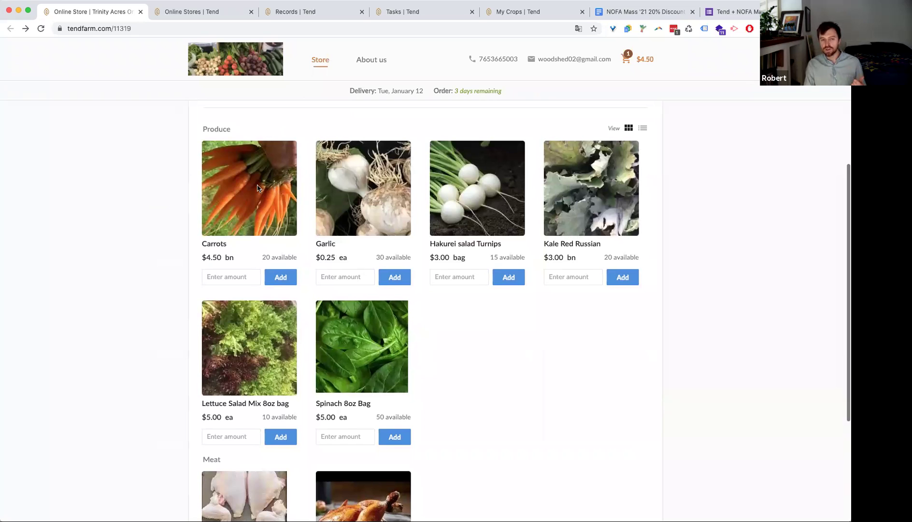
click(195, 13)
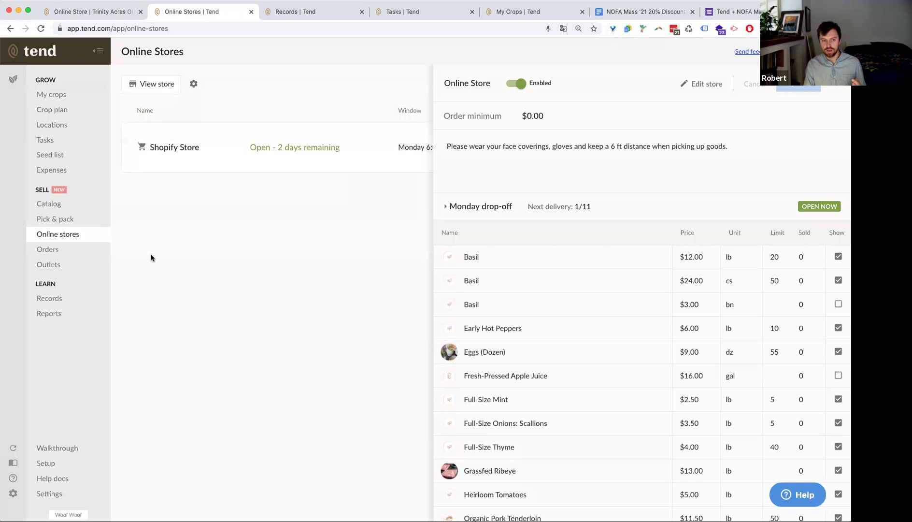
click(80, 220)
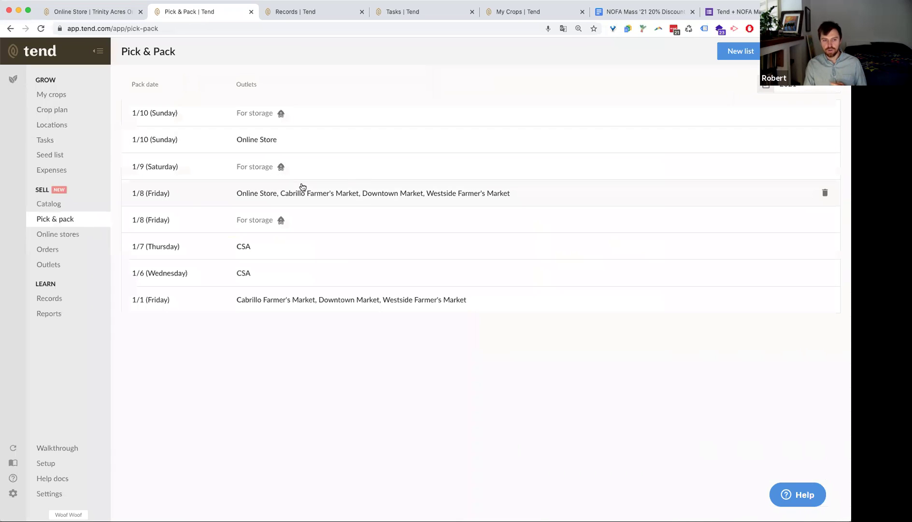
Step: Open the Friday 1/8 pack list and switch to its Pick view
click(368, 202)
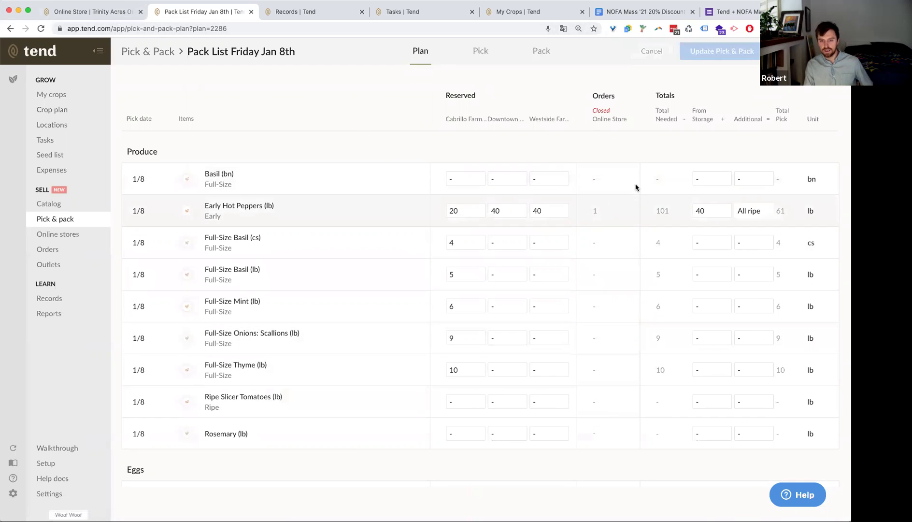
mouse_move(603, 86)
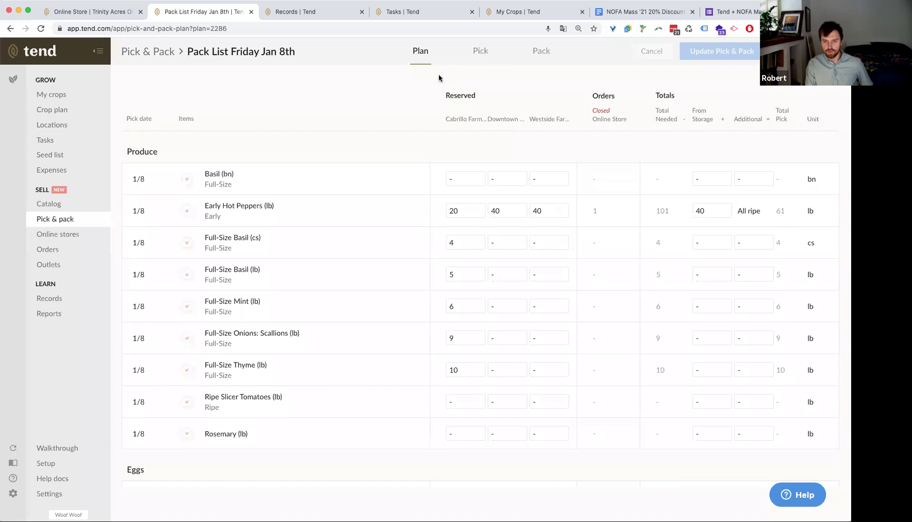
click(479, 53)
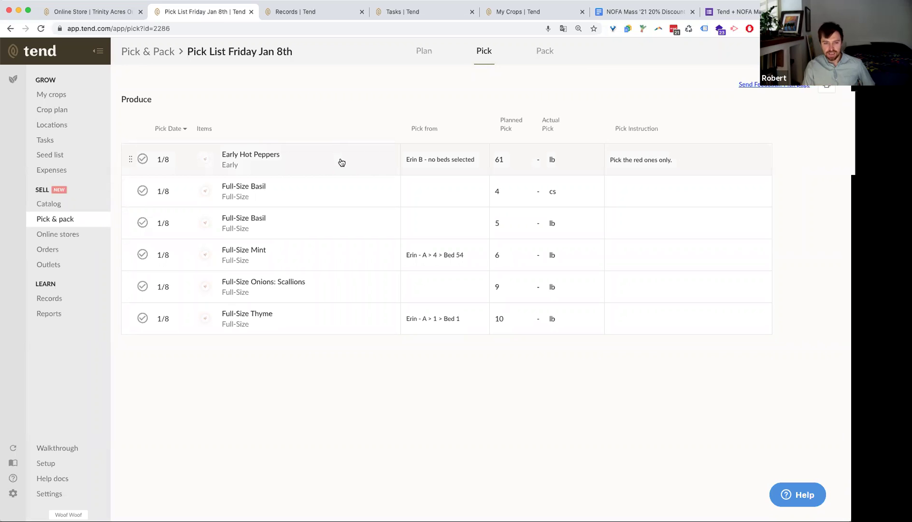
Step: Open Early Hot Peppers' pick details and try yield tracking by crop, then revert to by variety
click(340, 160)
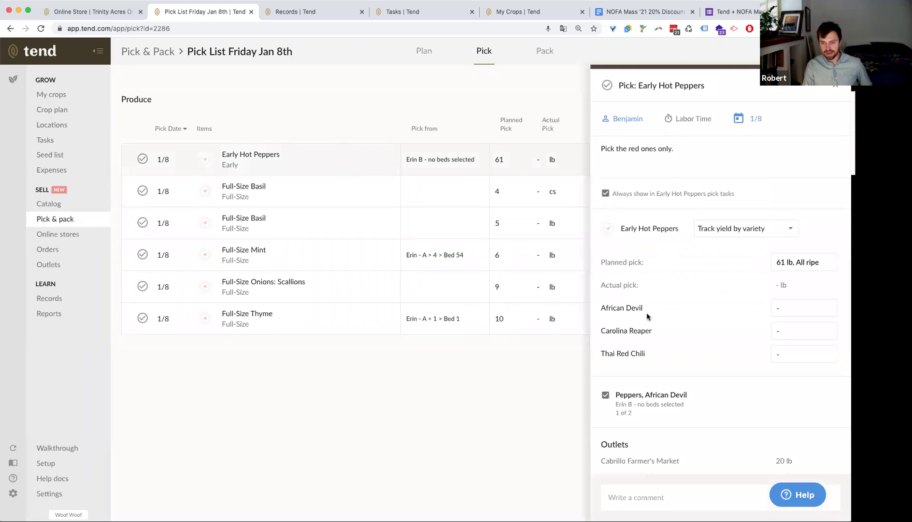
scroll(727, 297, down, 2)
scroll(700, 299, up, 1)
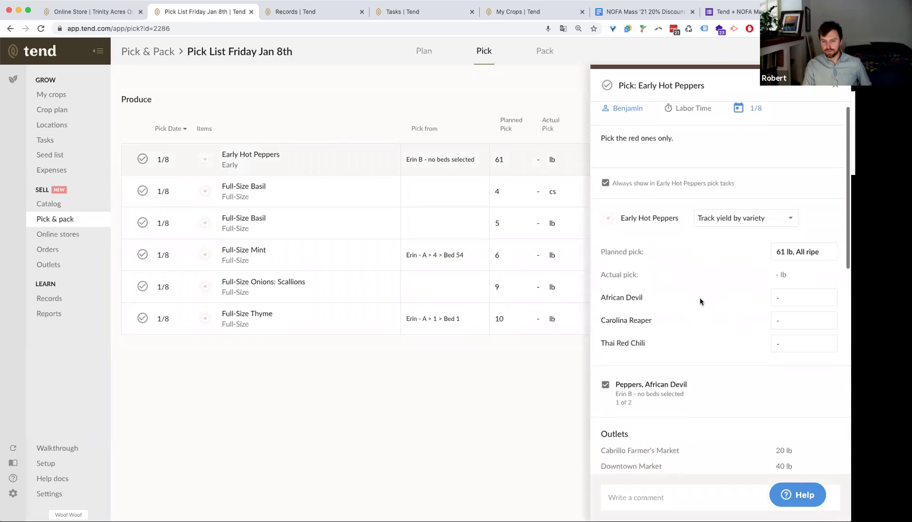
click(744, 220)
click(744, 238)
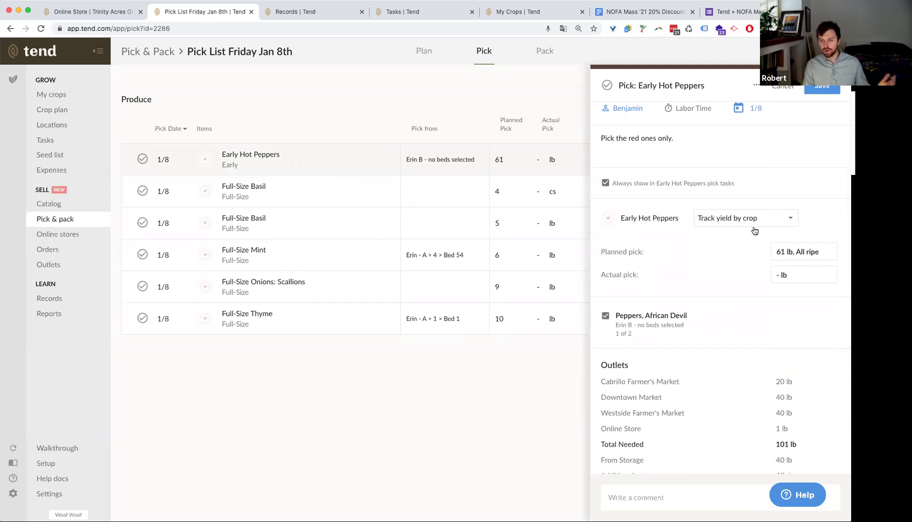
click(750, 218)
click(744, 258)
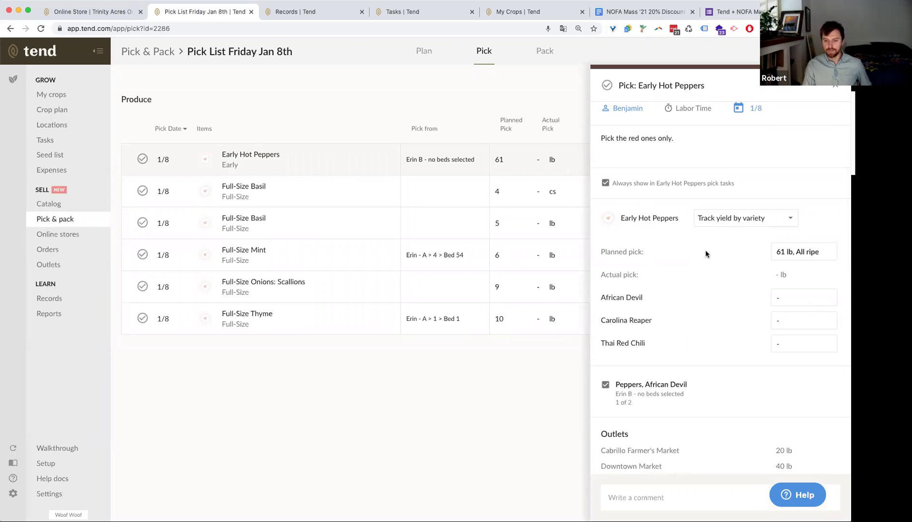
Step: Untick and re-tick the African Devil pepper task, then close the details
scroll(706, 253, down, 3)
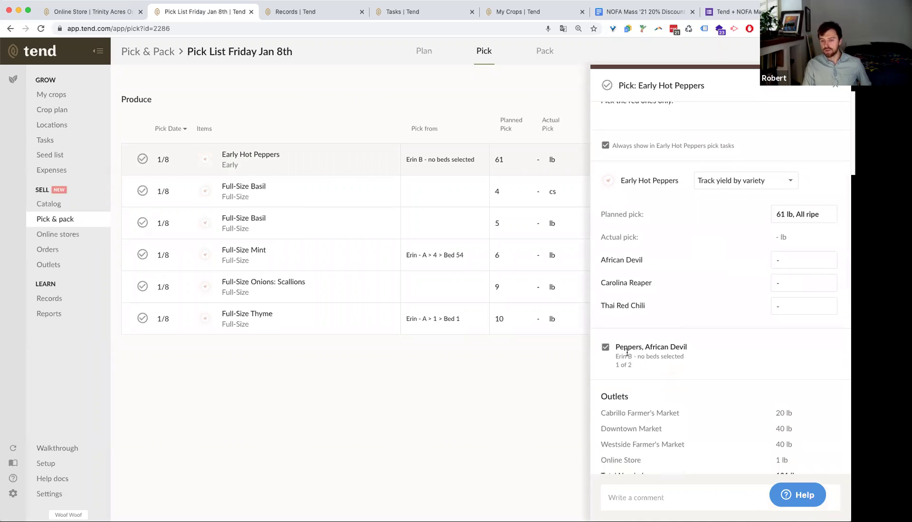
click(640, 345)
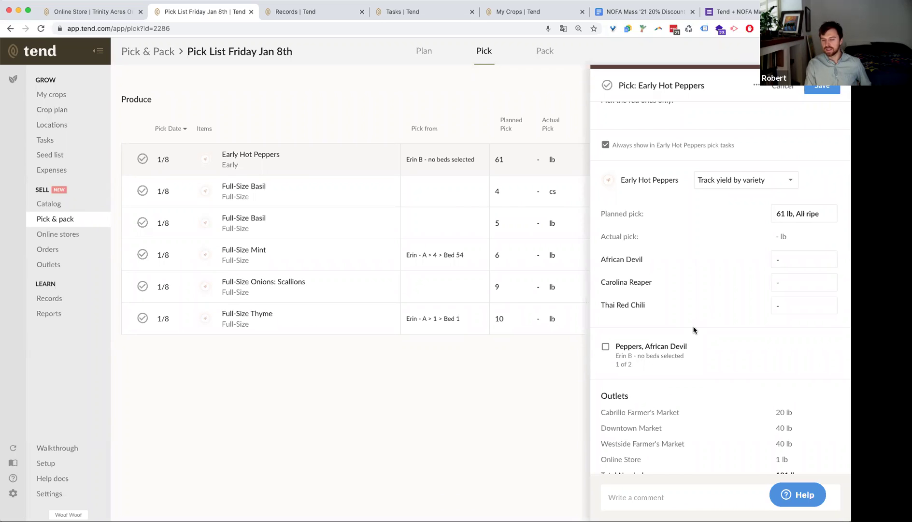
scroll(694, 328, down, 1)
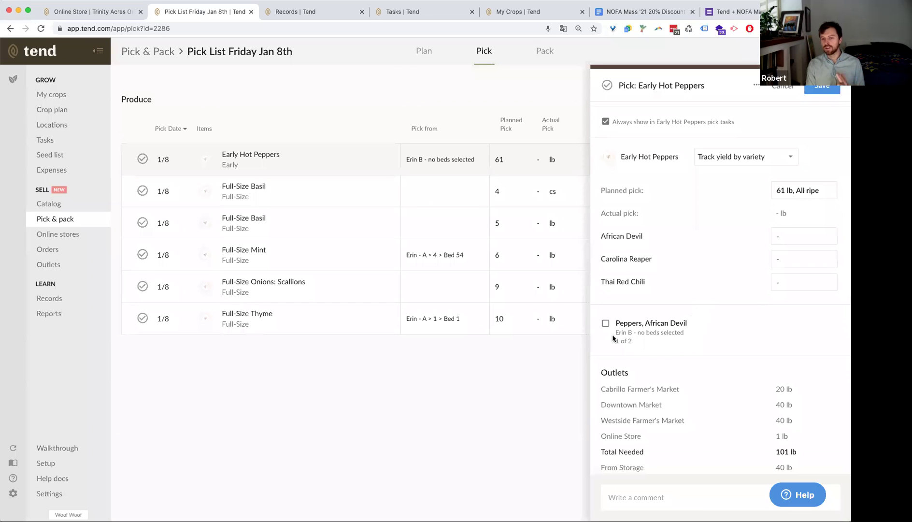
click(605, 323)
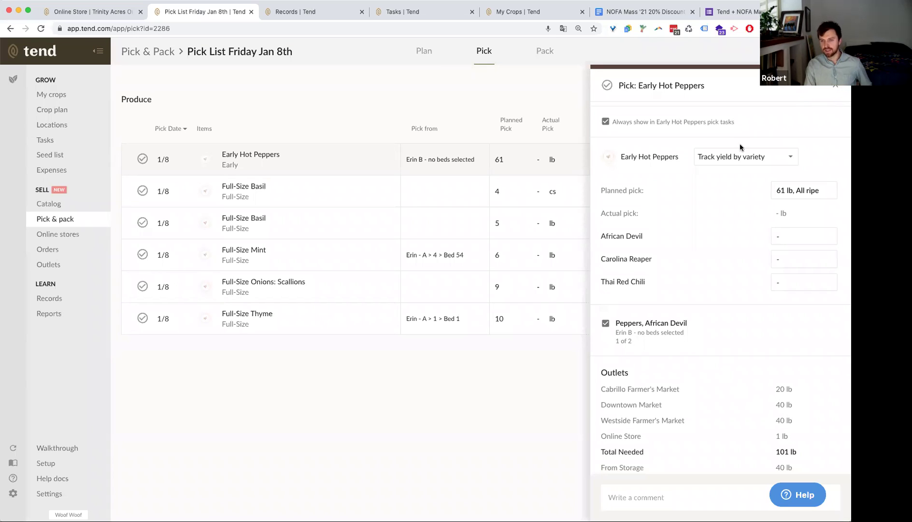
scroll(795, 110, up, 2)
click(835, 92)
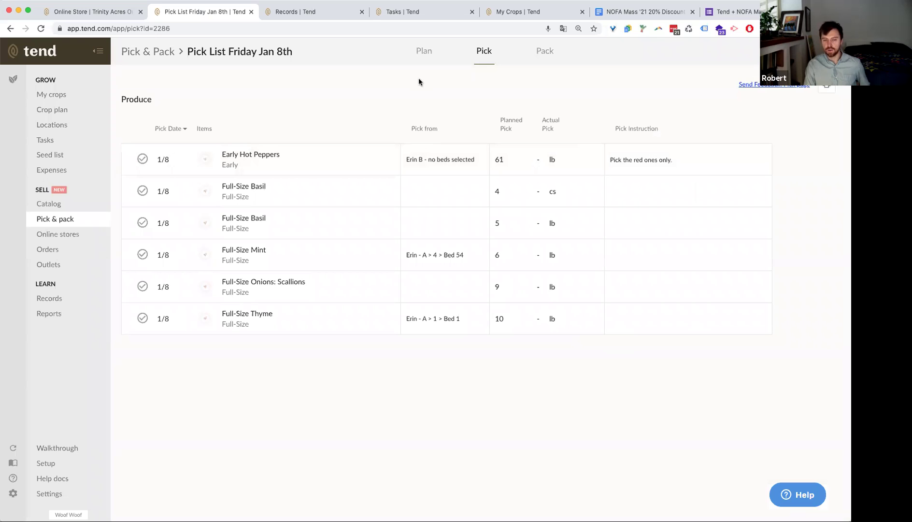
click(829, 89)
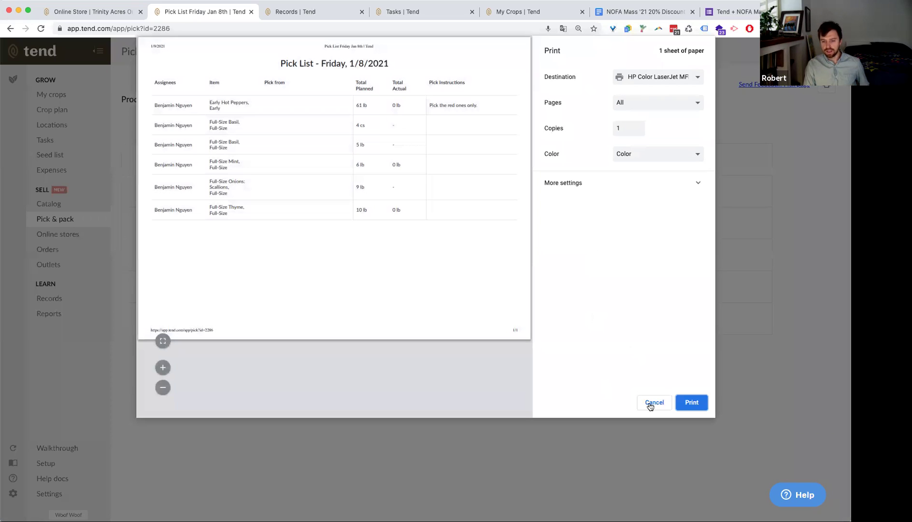
click(653, 405)
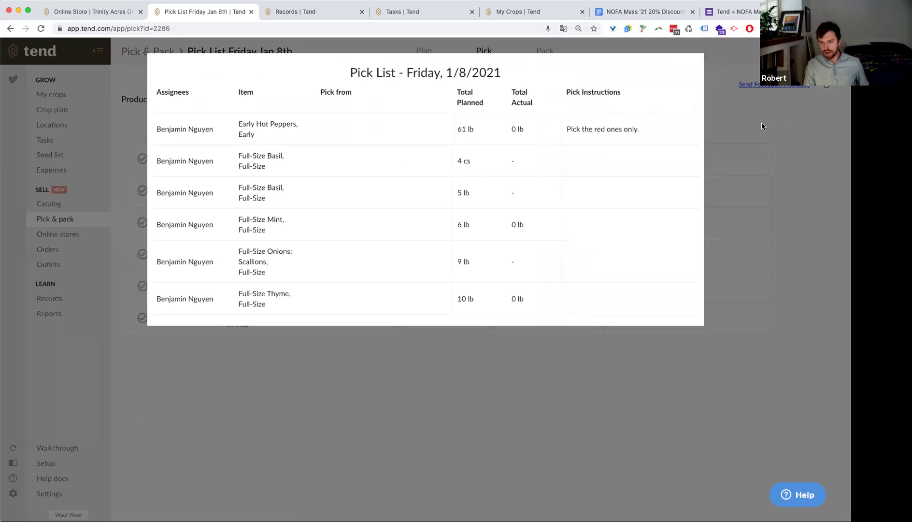
click(765, 113)
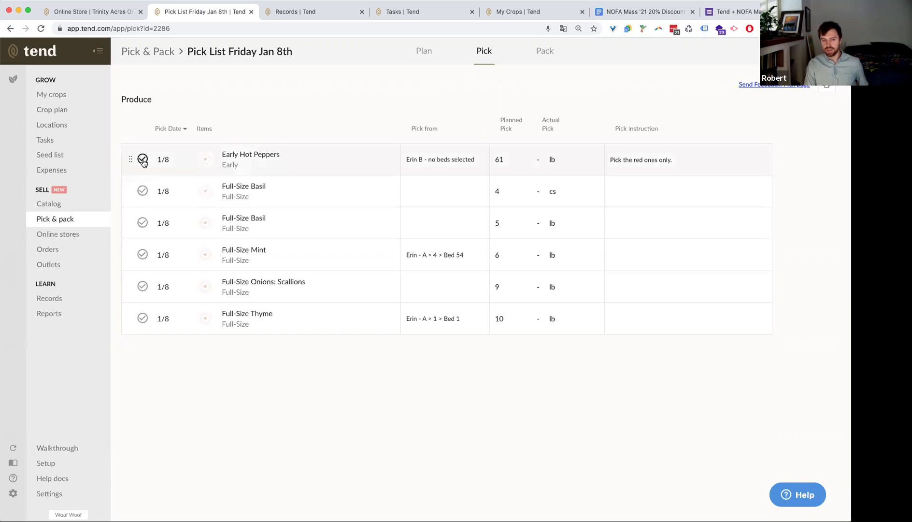
Step: Mark Early Hot Peppers picked, then browse the farm's Records list
click(143, 159)
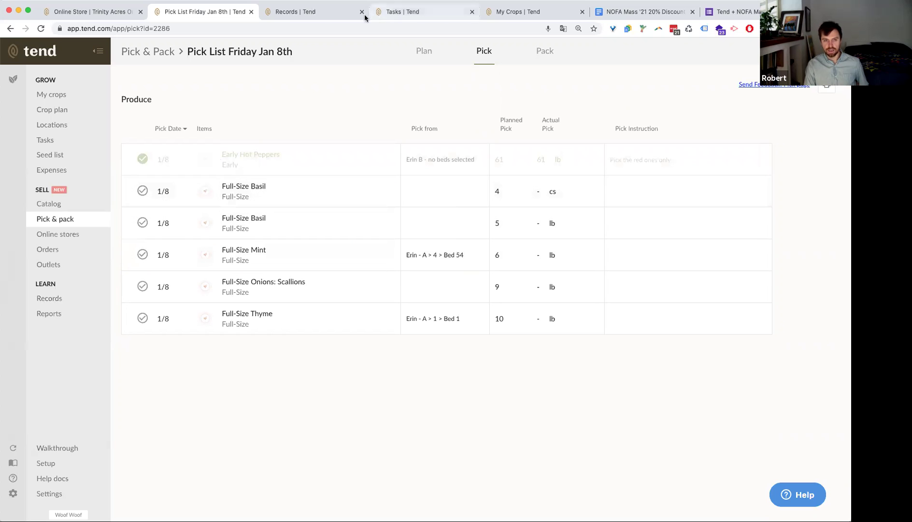
click(316, 10)
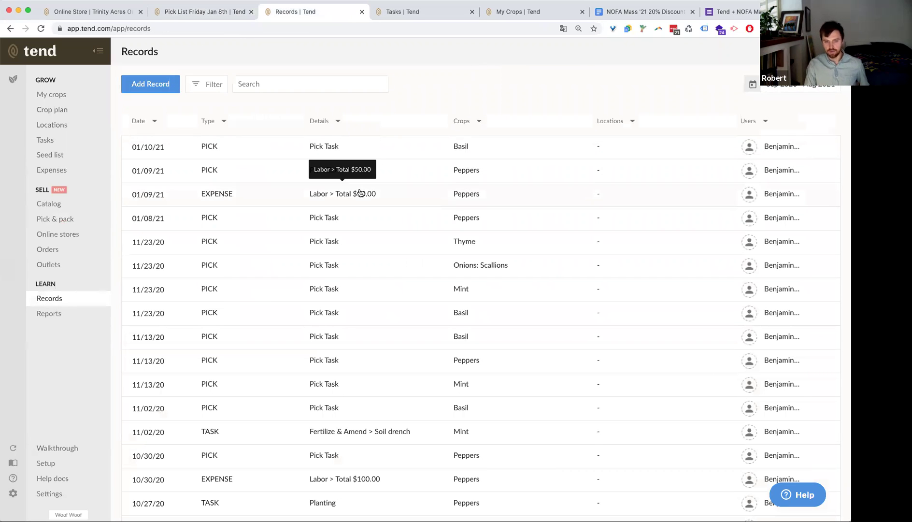
scroll(421, 287, down, 5)
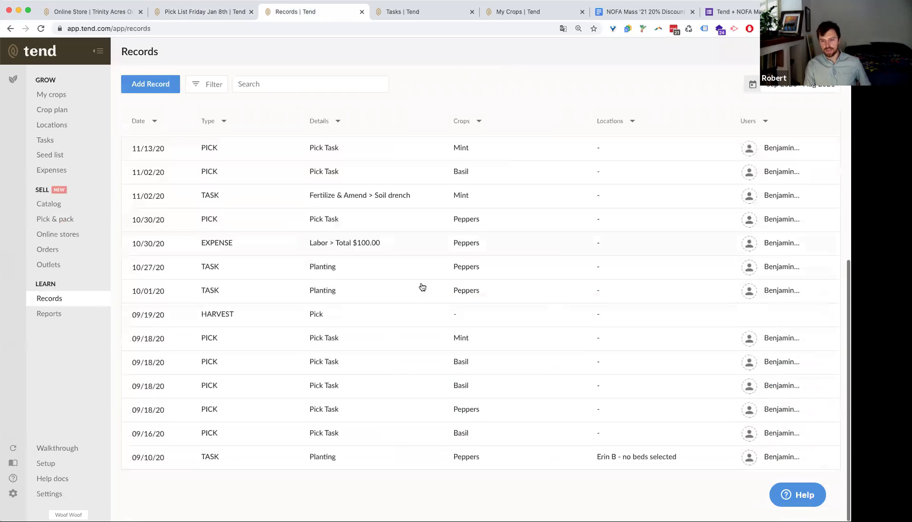
scroll(421, 287, up, 5)
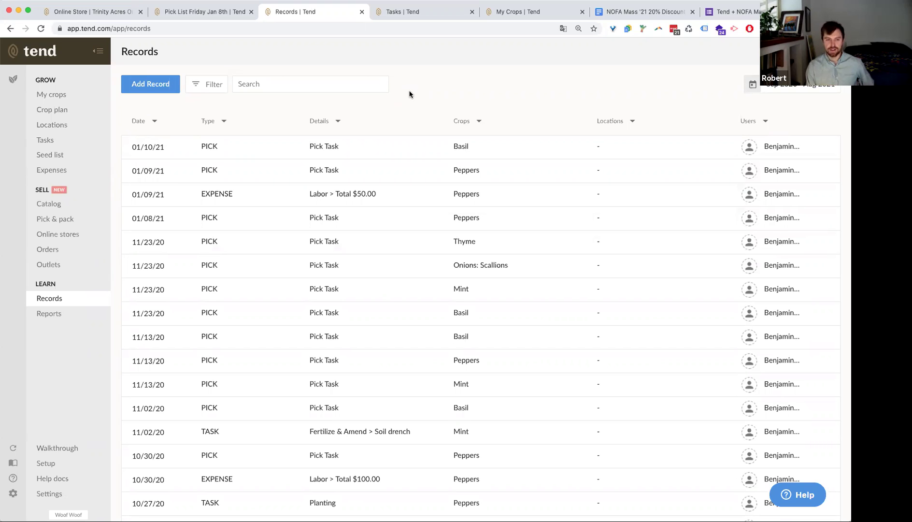
Step: Return to the Jan 8th list and look over its Pack and plan tables, ending on Pack
click(195, 12)
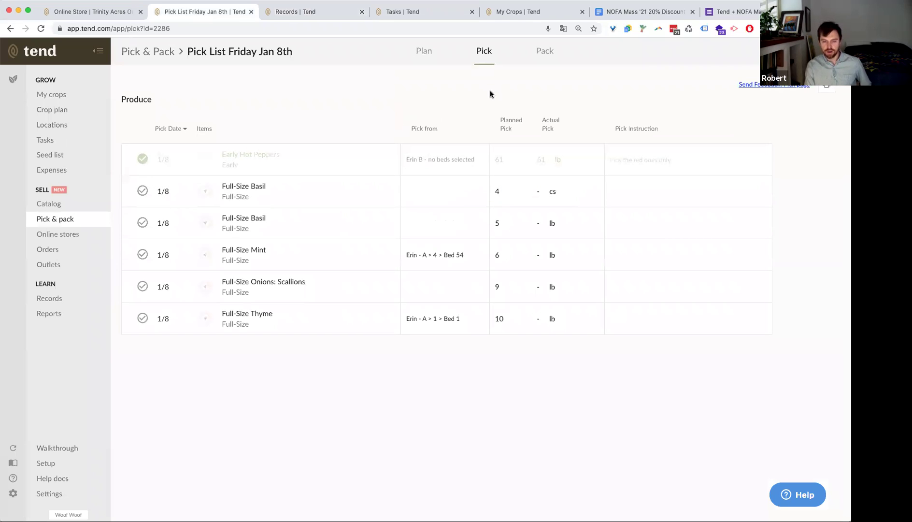
click(544, 51)
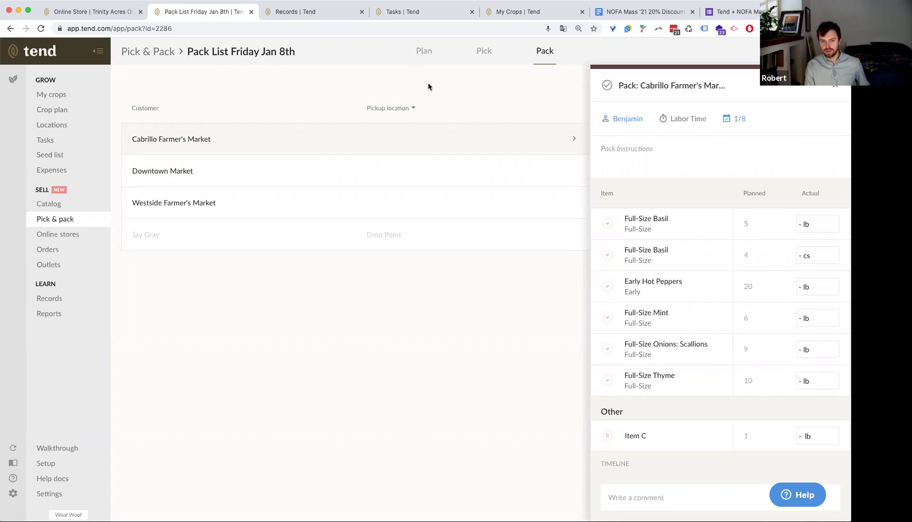
click(424, 51)
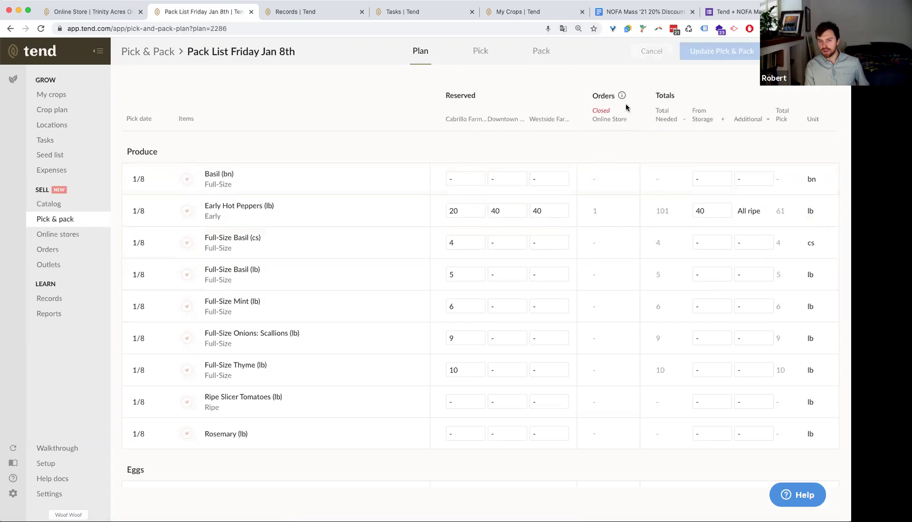
click(543, 51)
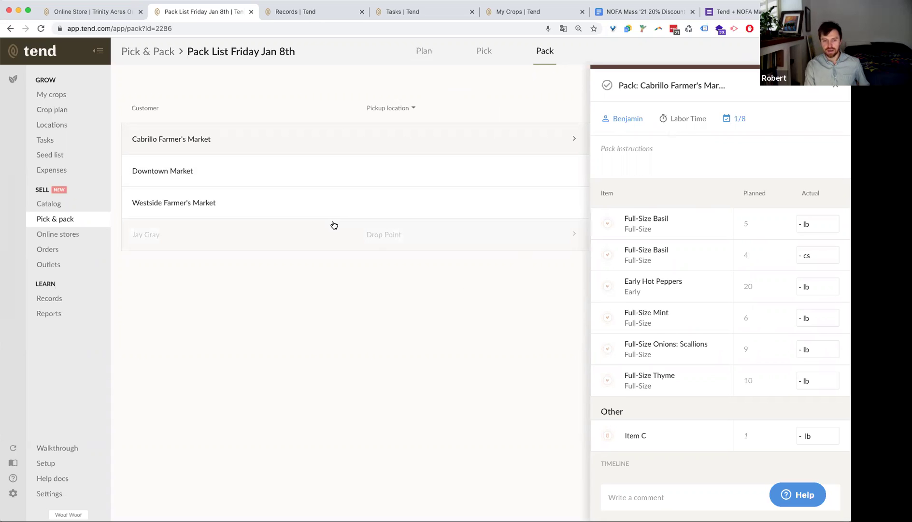
Step: Reopen the Drop Point customer's pack task by unticking Early Hot Peppers and saving
click(441, 238)
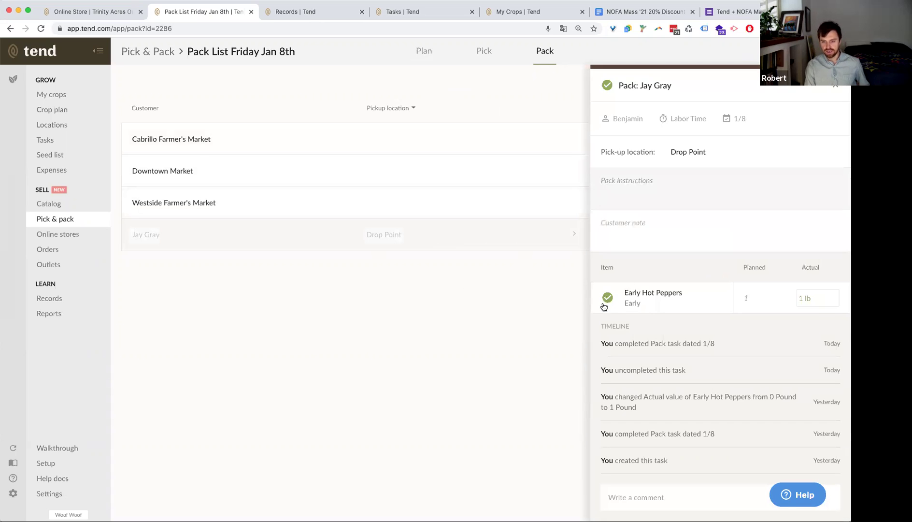
click(608, 298)
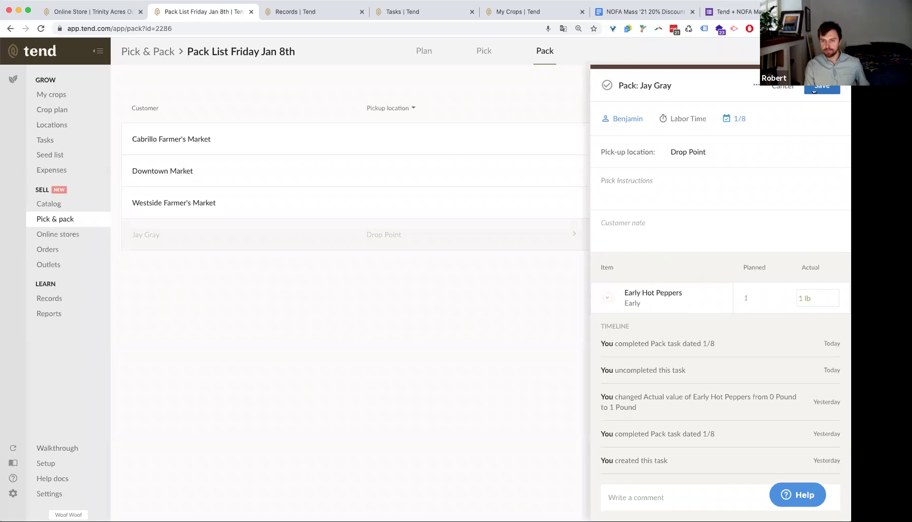
click(814, 89)
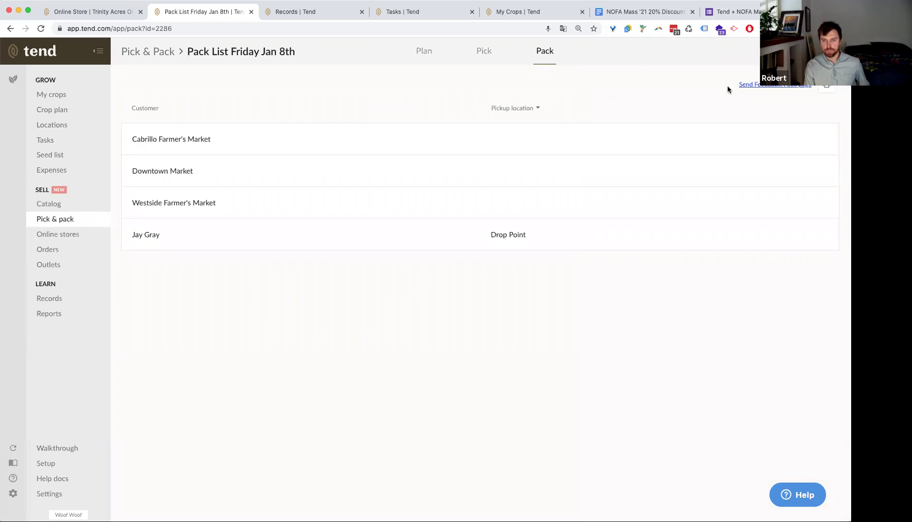
Step: Print the Friday 1/8/2021 pack sheet listing each customer's quantities per item
click(826, 87)
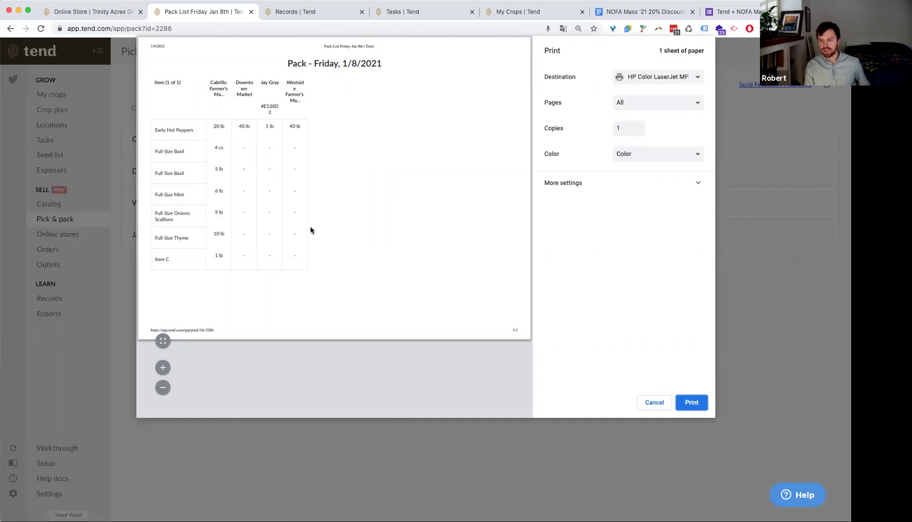
click(691, 403)
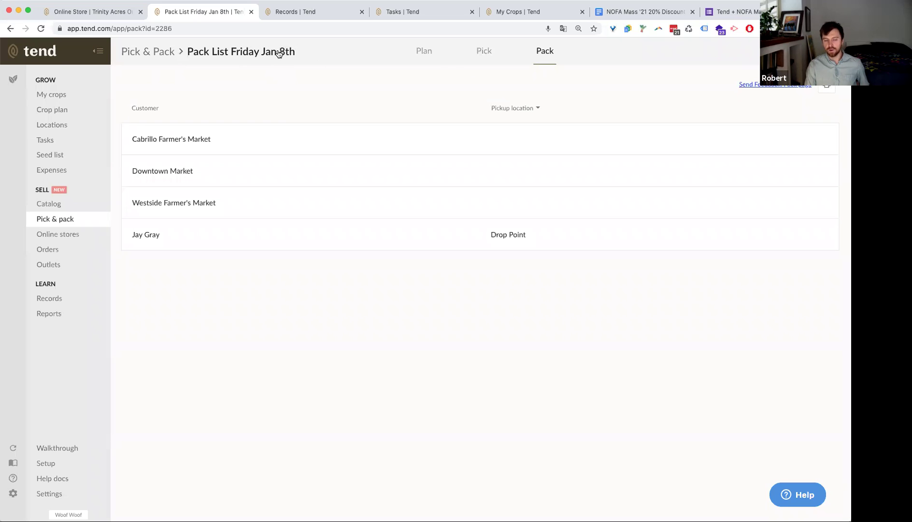
Step: Reschedule the Full-Size Basil (cs) pick task from 1/8 to January 7 and save
click(492, 49)
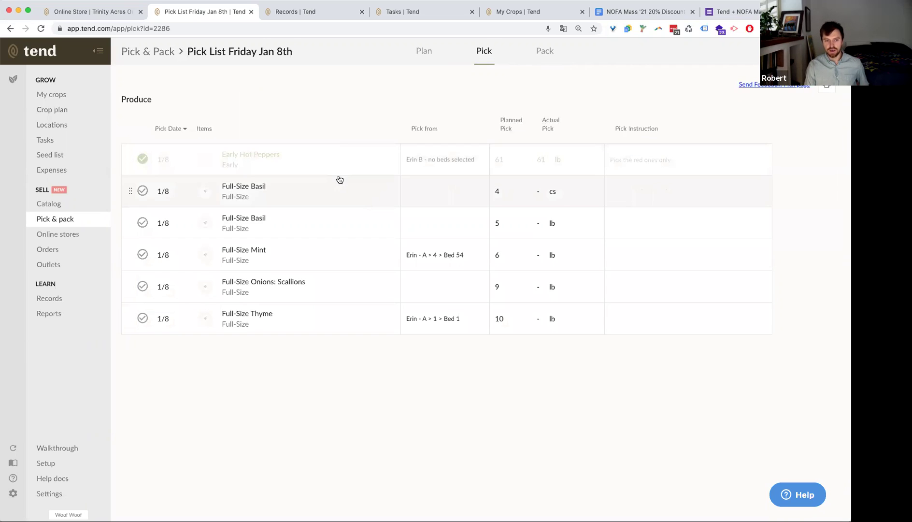
click(334, 192)
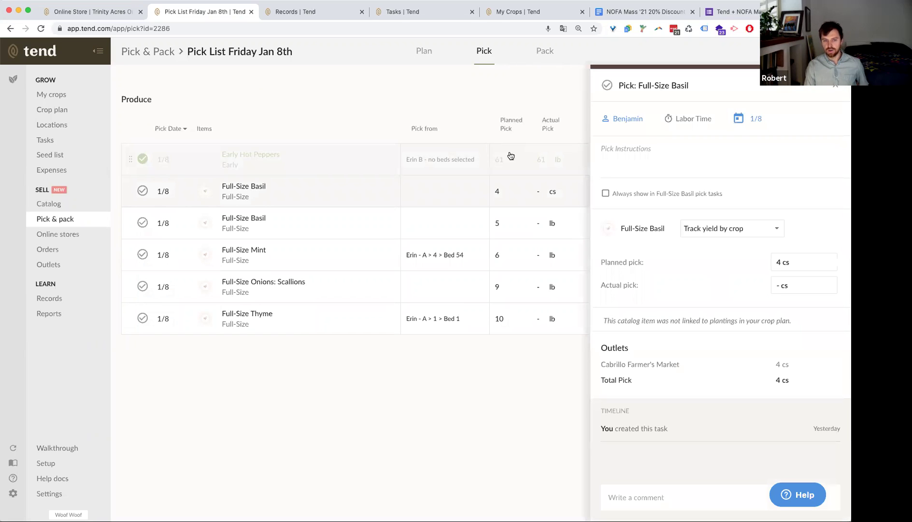
click(748, 121)
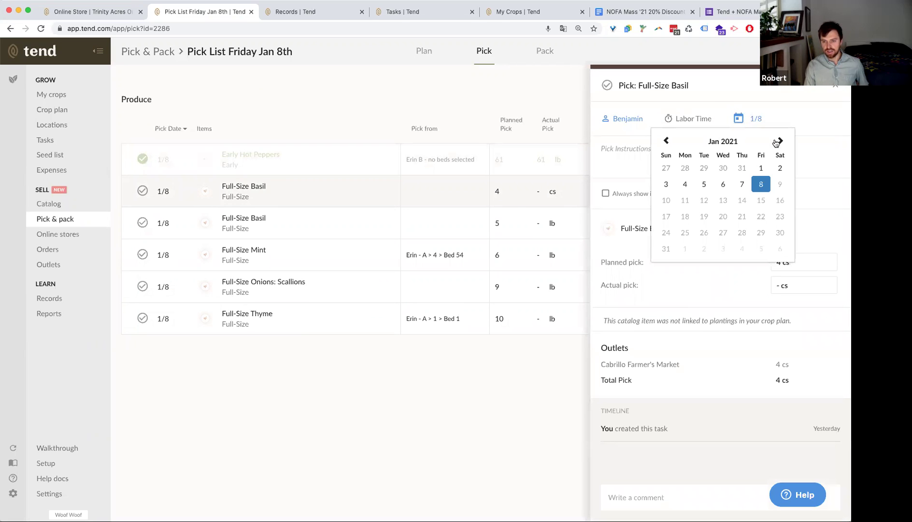
click(743, 186)
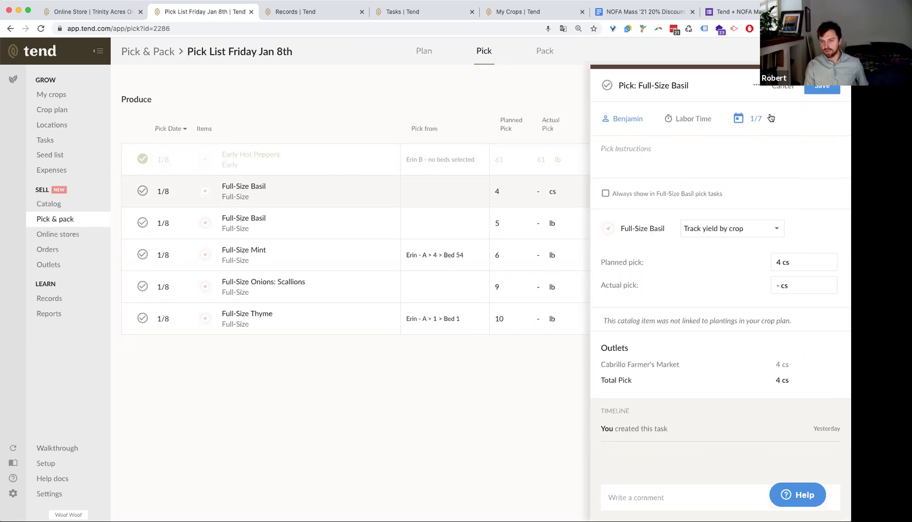
click(821, 90)
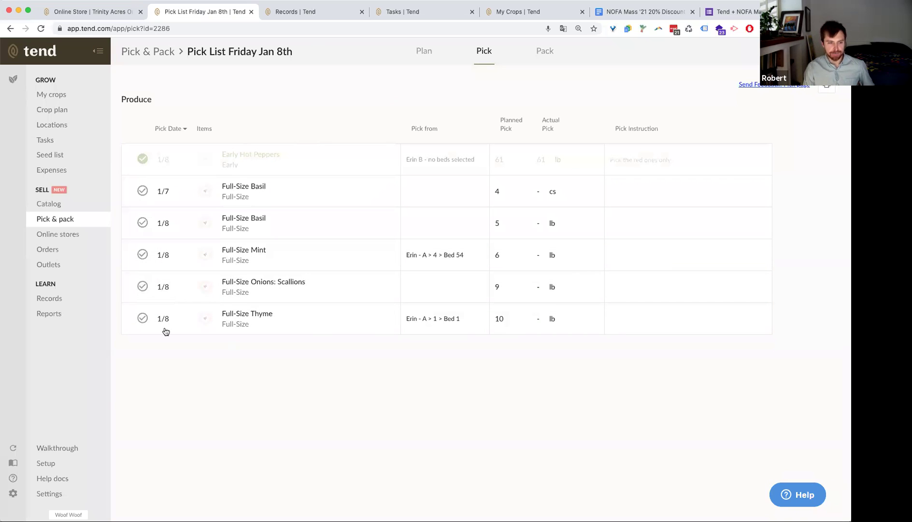
Step: Return to the Pick & pack overview showing pack dates 1/1 to 1/10
click(60, 219)
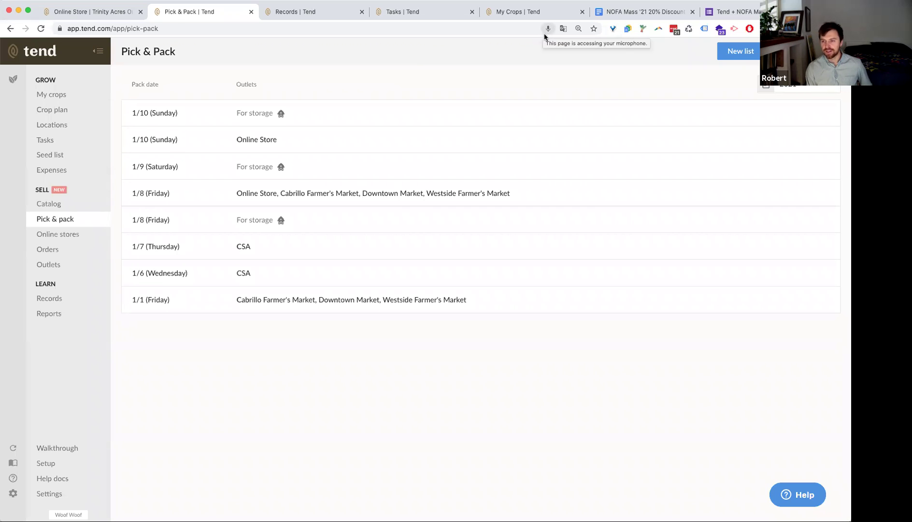
Step: In the NOFA Mass document, highlight the 20% discount code and the contact e-mail address
click(636, 11)
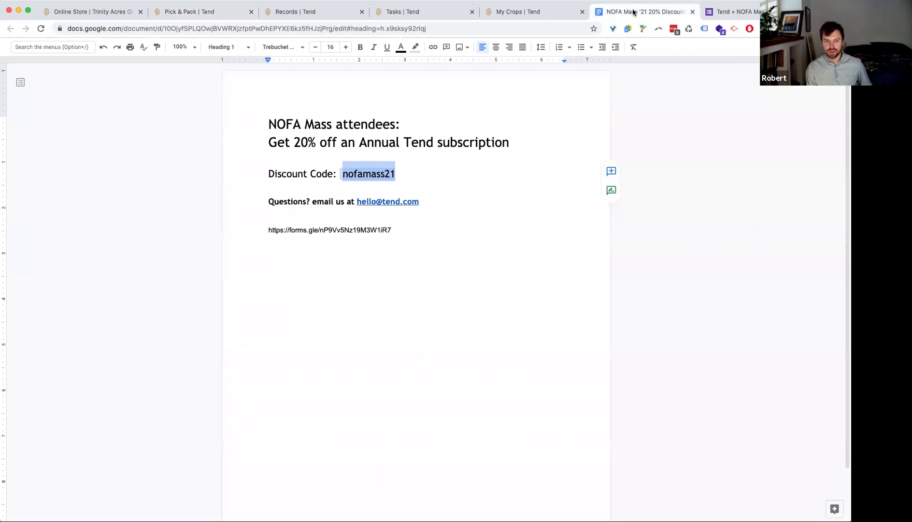
click(378, 303)
click(444, 245)
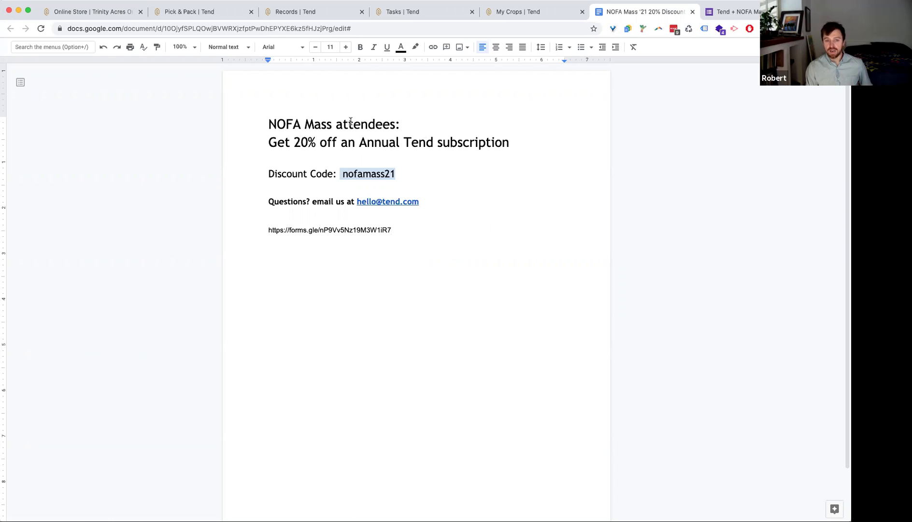
double_click(359, 172)
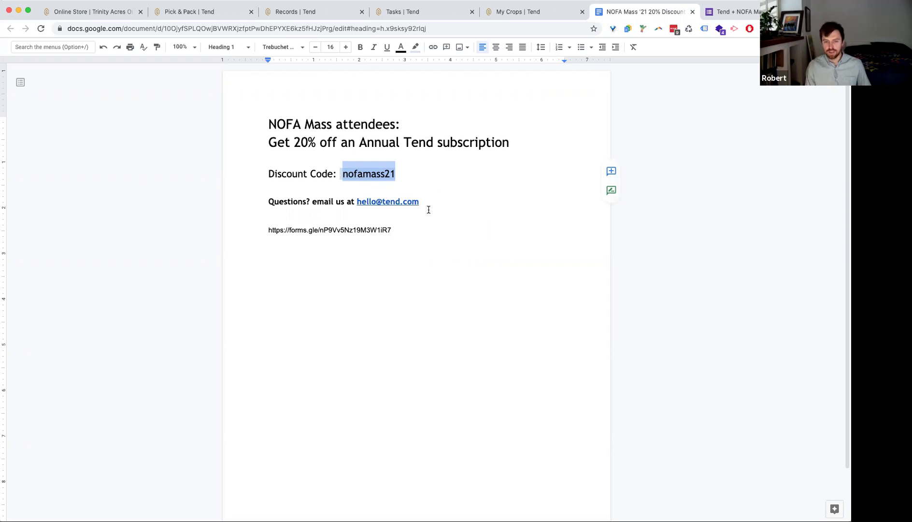
drag(424, 203, 358, 202)
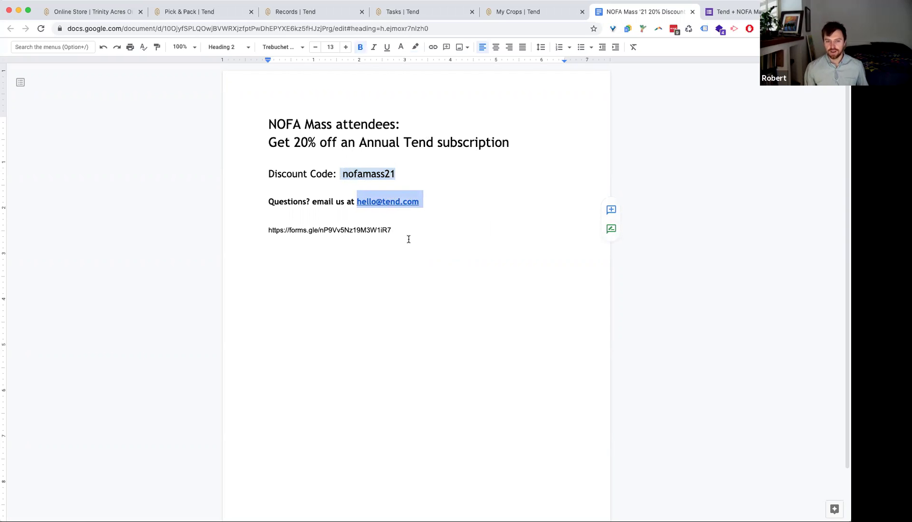
click(700, 111)
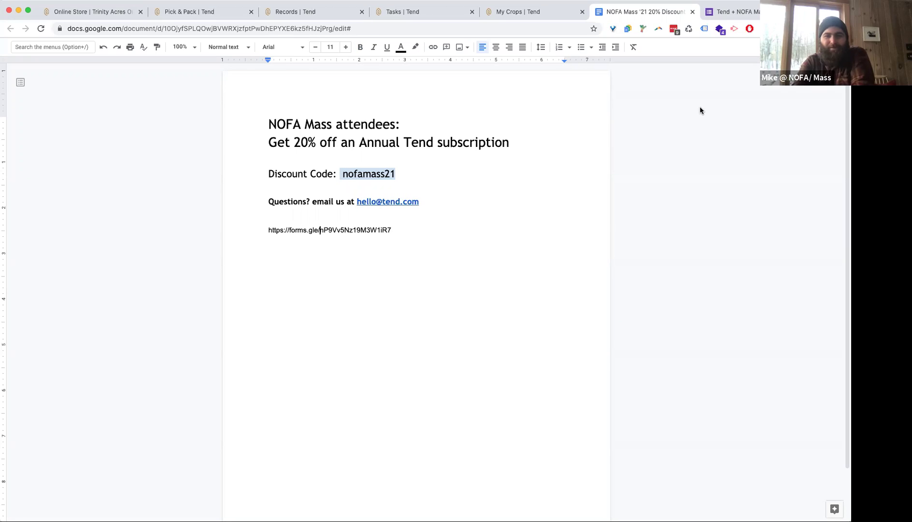